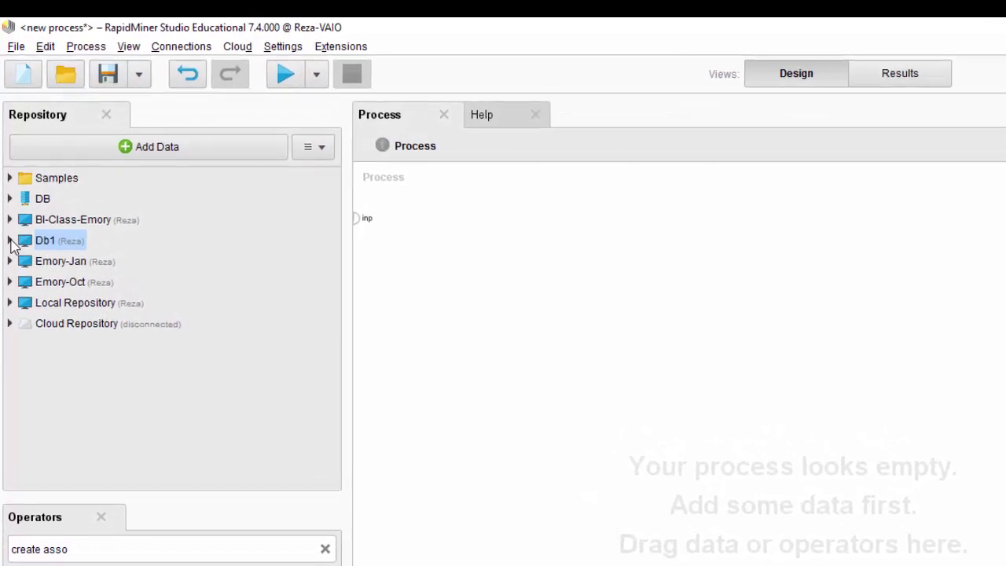
Add the AssociationRules-SuperMarket data set from Db1 to the process and connect its output to the first result port.
click(10, 235)
drag(95, 206, 523, 371)
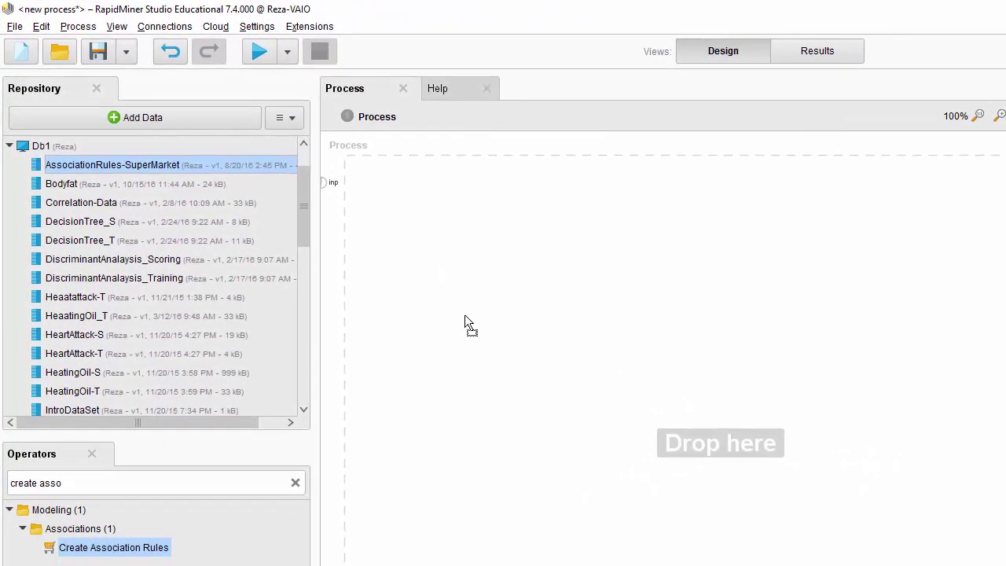
drag(464, 314, 465, 314)
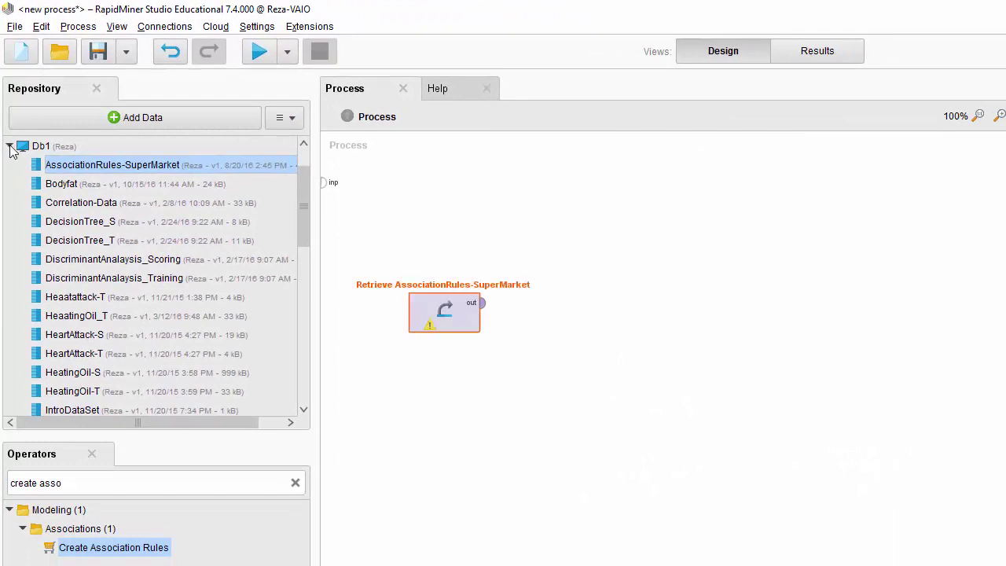
click(11, 147)
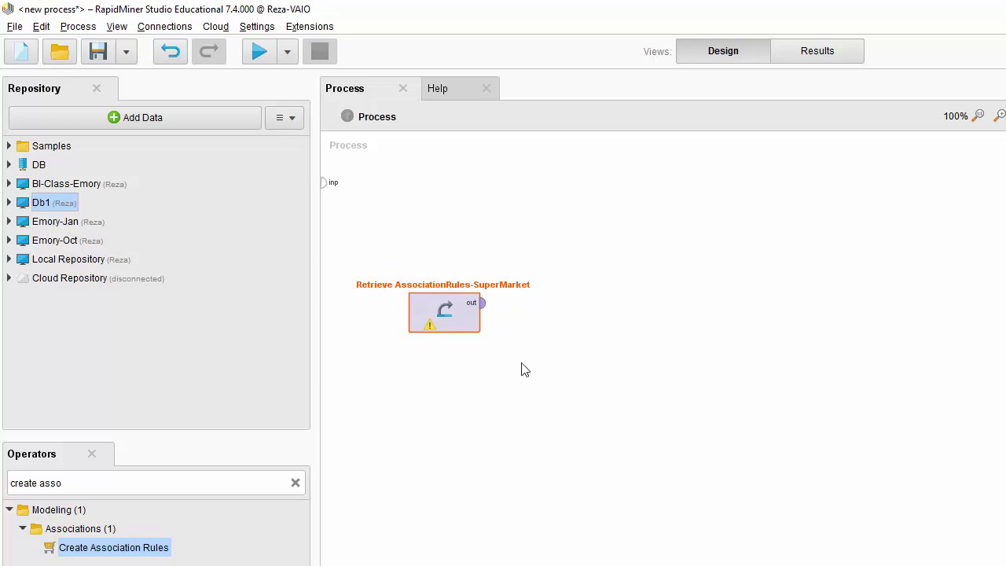
click(482, 303)
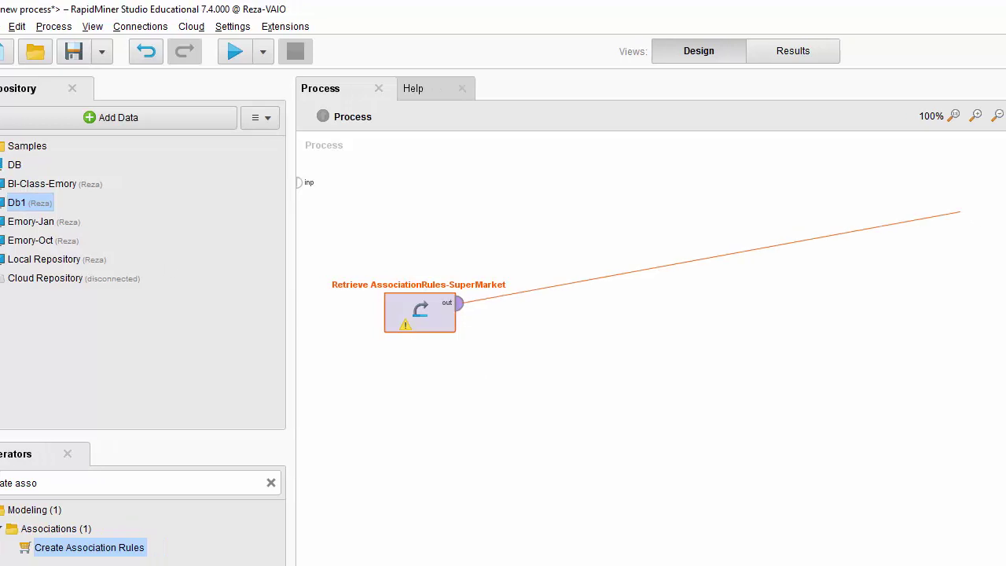
click(970, 187)
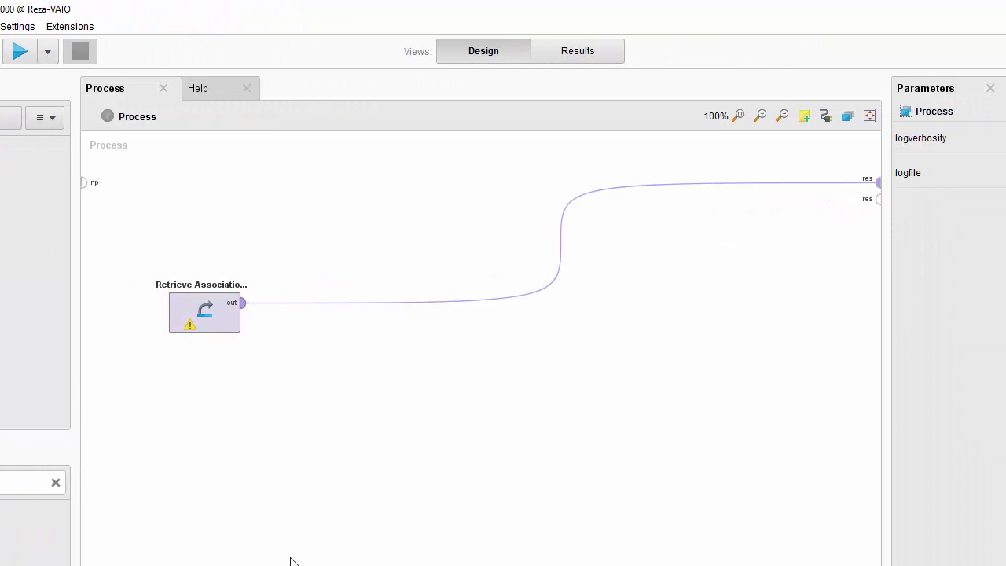
Run the process and examine the supermarket data rows and the type and statistics of each attribute.
click(19, 50)
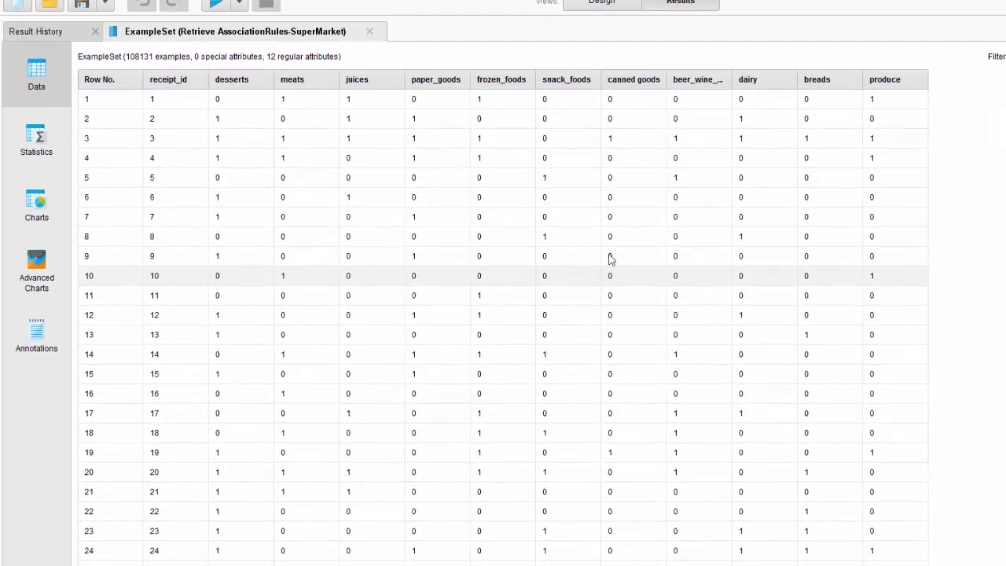
click(16, 123)
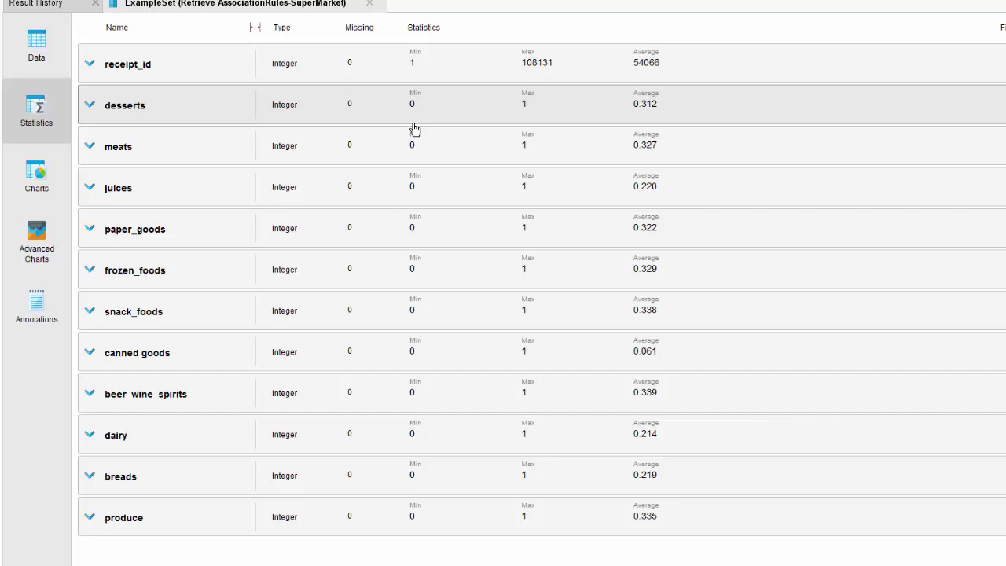
click(39, 49)
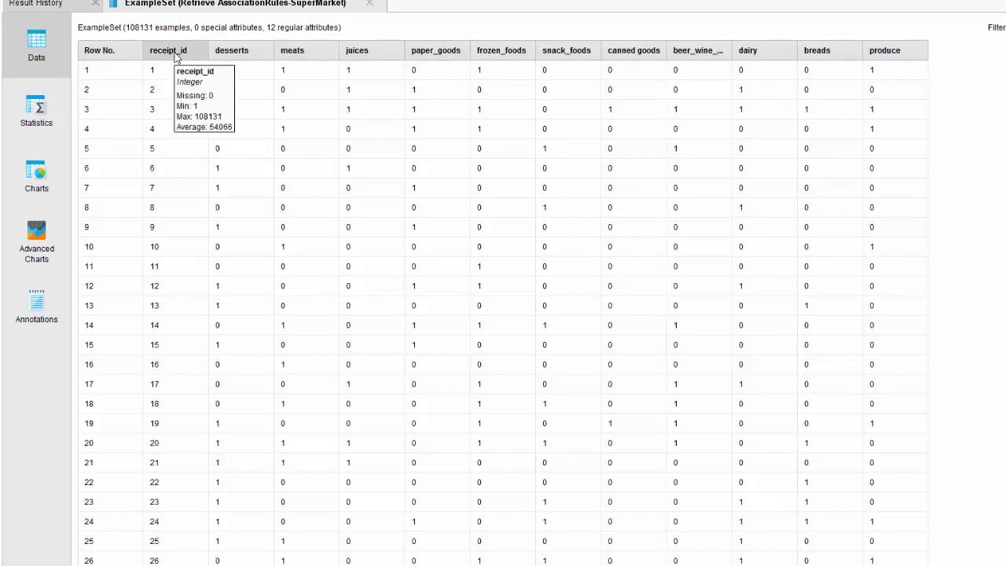
click(36, 110)
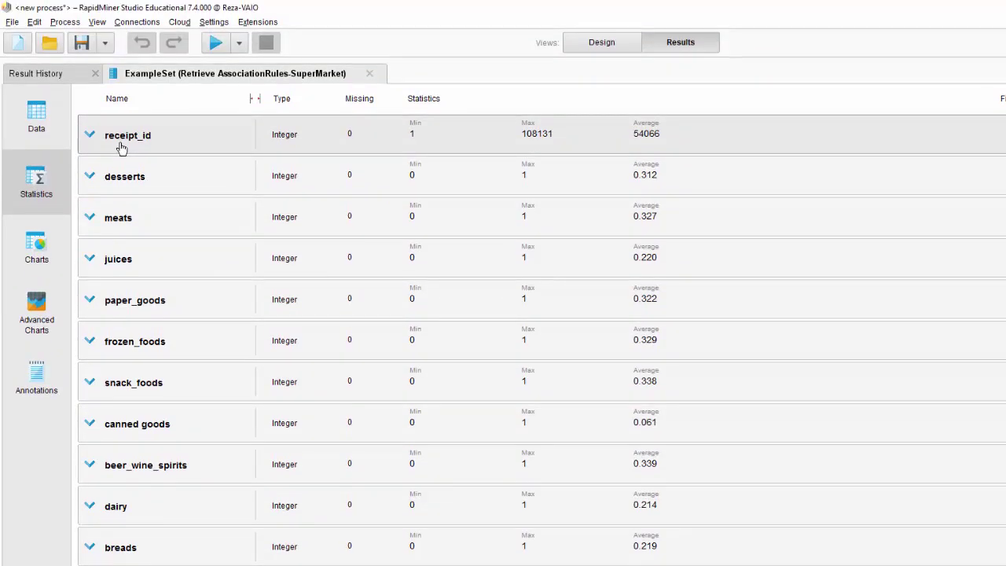
Find the Set Role operator and insert it into the connection after the Retrieve operator in the process design.
click(594, 49)
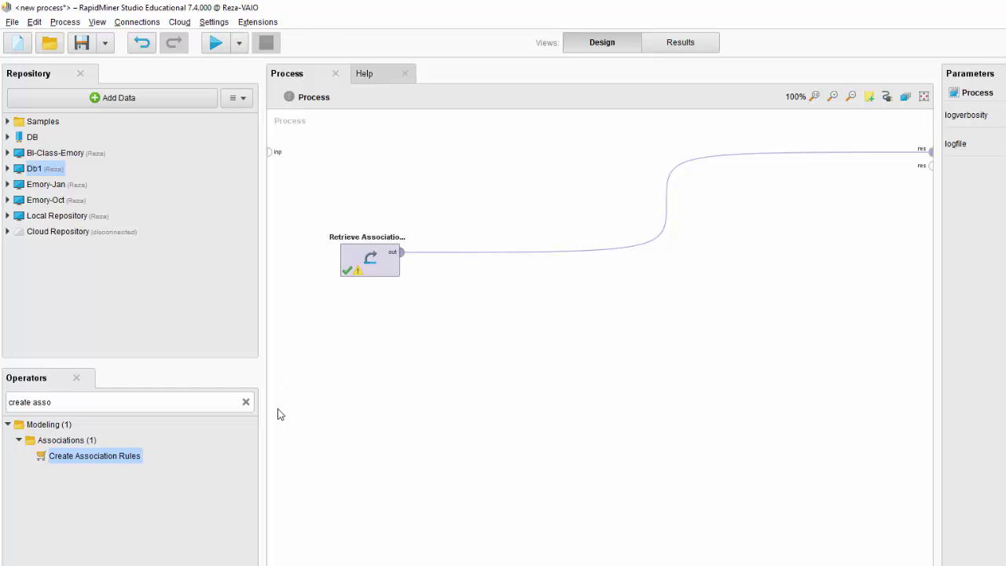
click(246, 402)
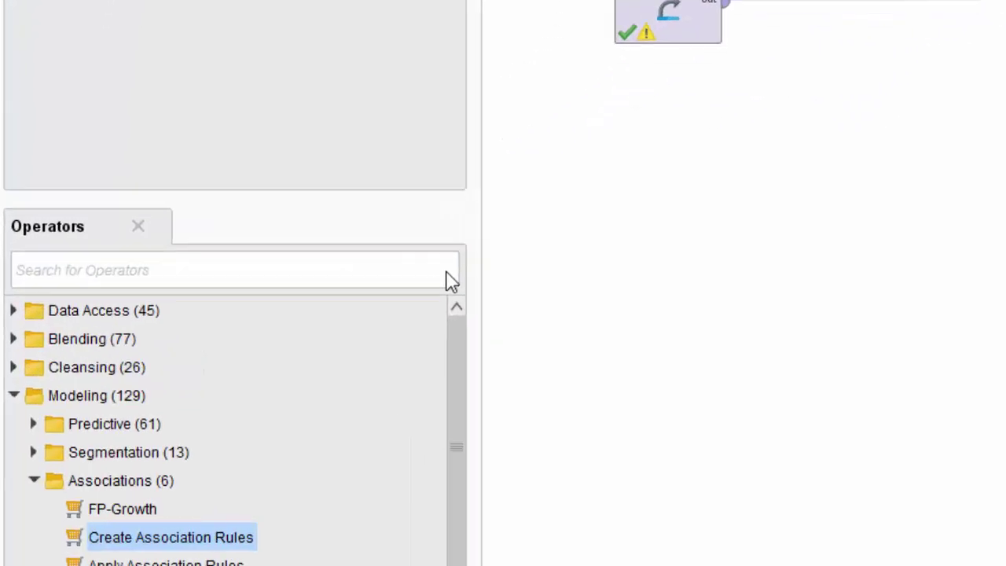
text(set rol)
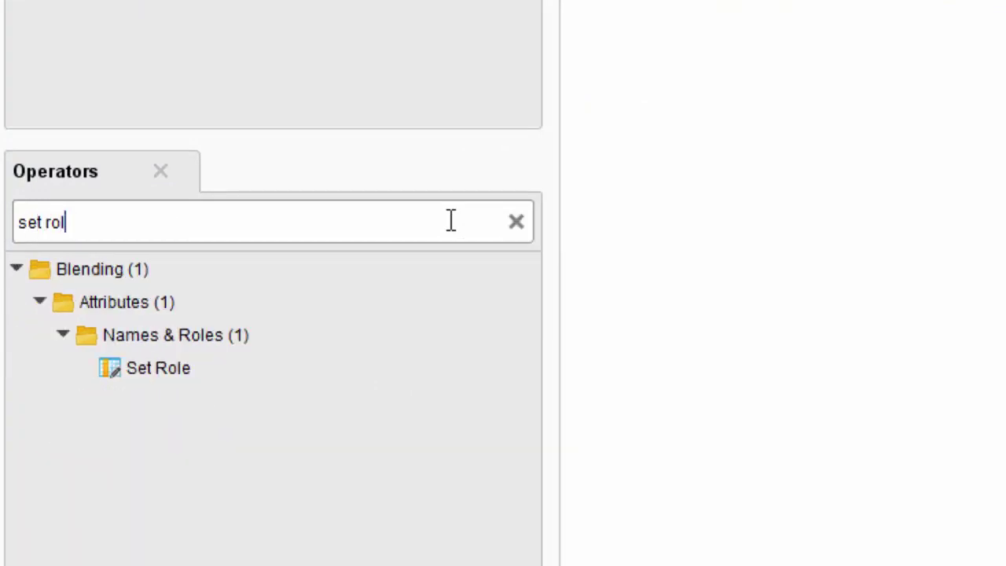
click(138, 372)
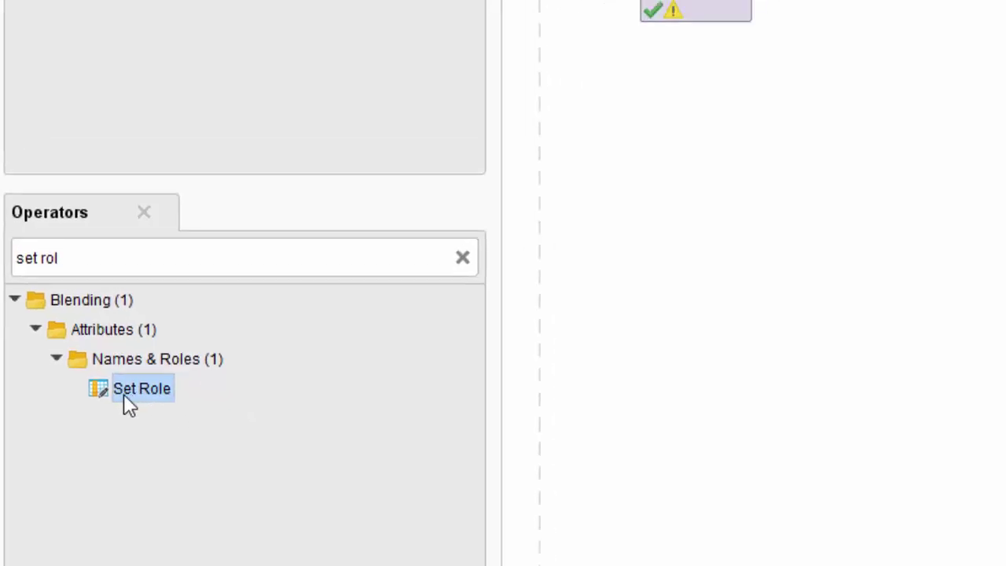
drag(123, 394, 899, 0)
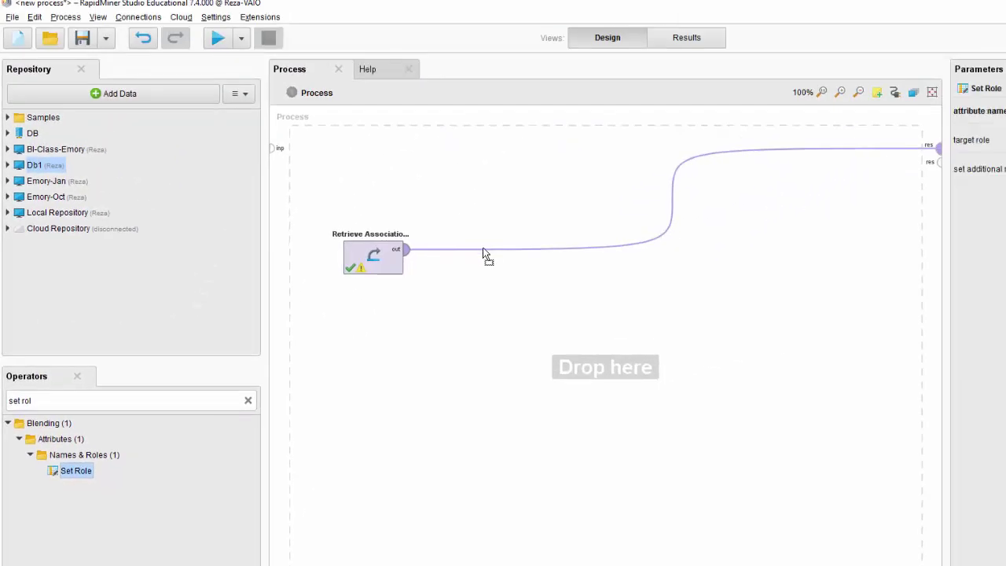
drag(483, 253, 461, 276)
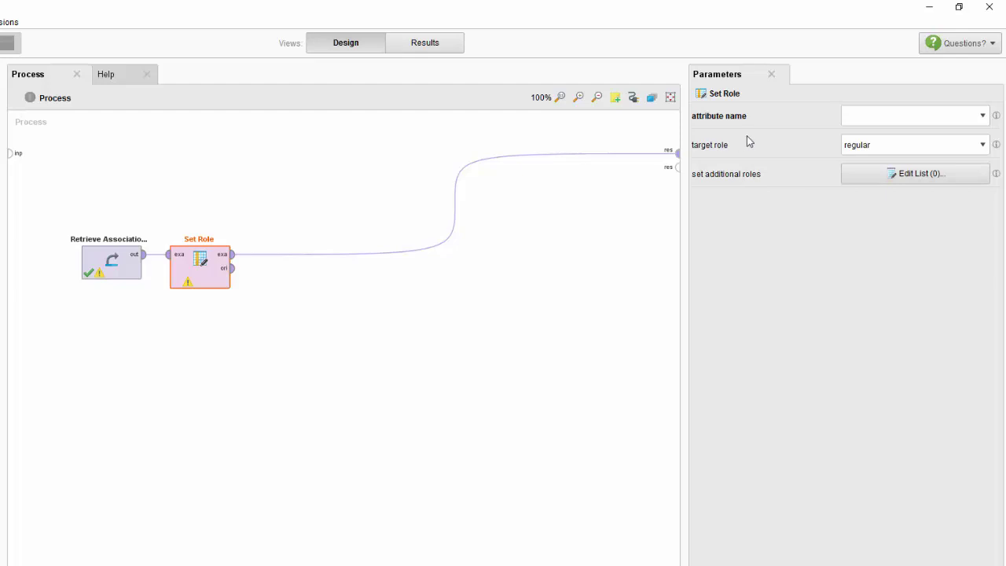
Configure Set Role to give the receipt_id attribute the target role id.
click(981, 118)
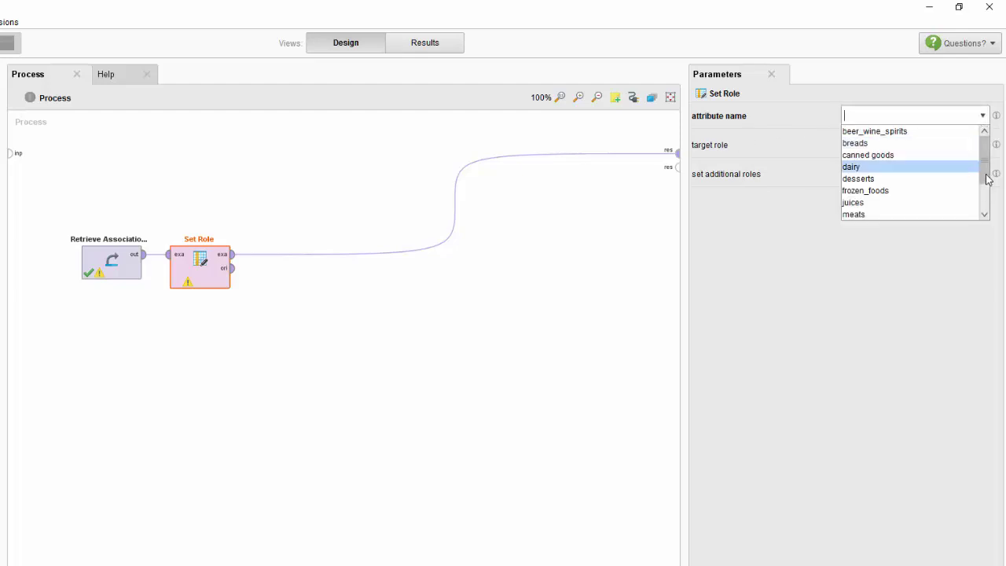
drag(983, 169, 981, 202)
click(879, 203)
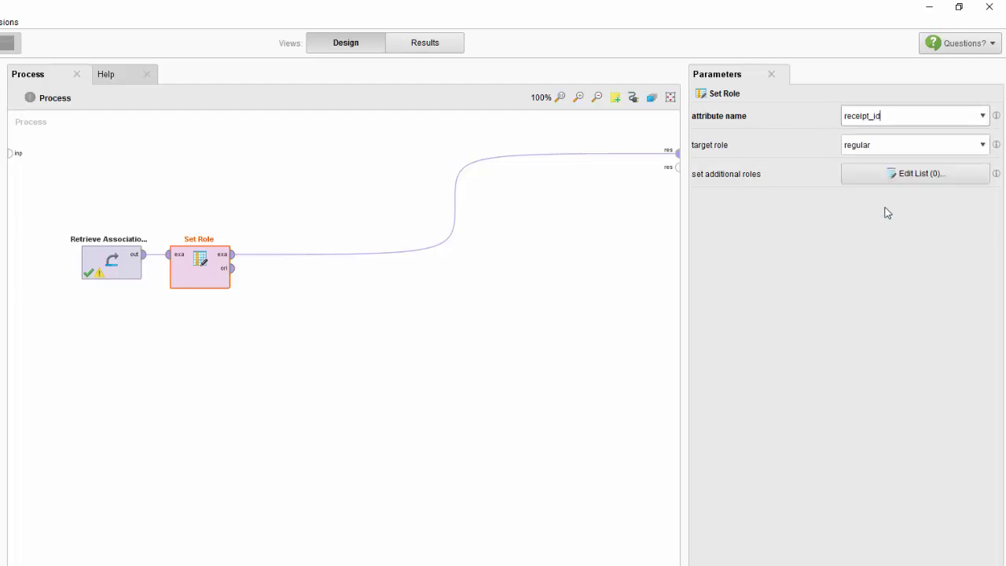
click(982, 146)
click(956, 172)
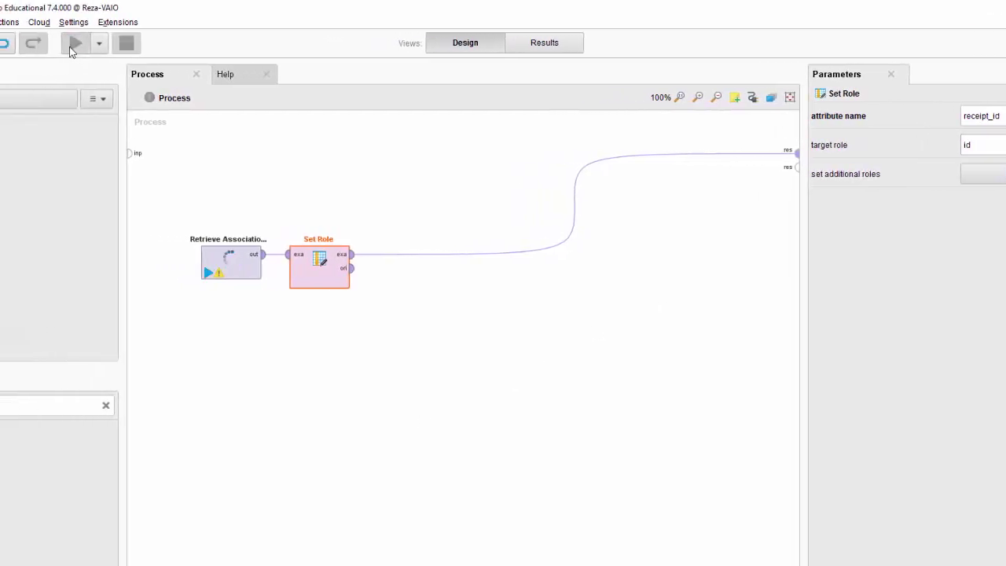
Run the process and check the role of receipt_id and the attribute types in the data and statistics.
click(71, 45)
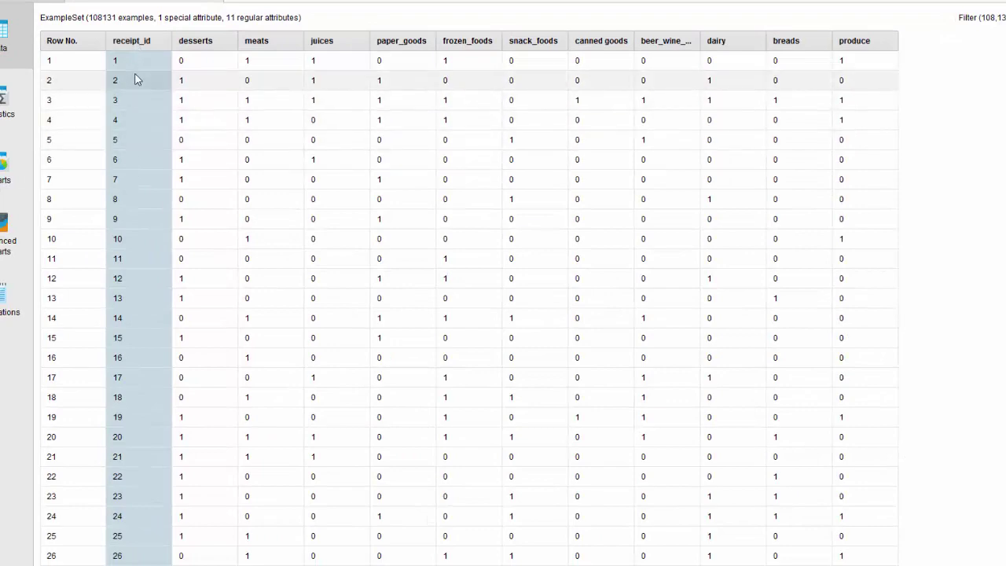
click(12, 109)
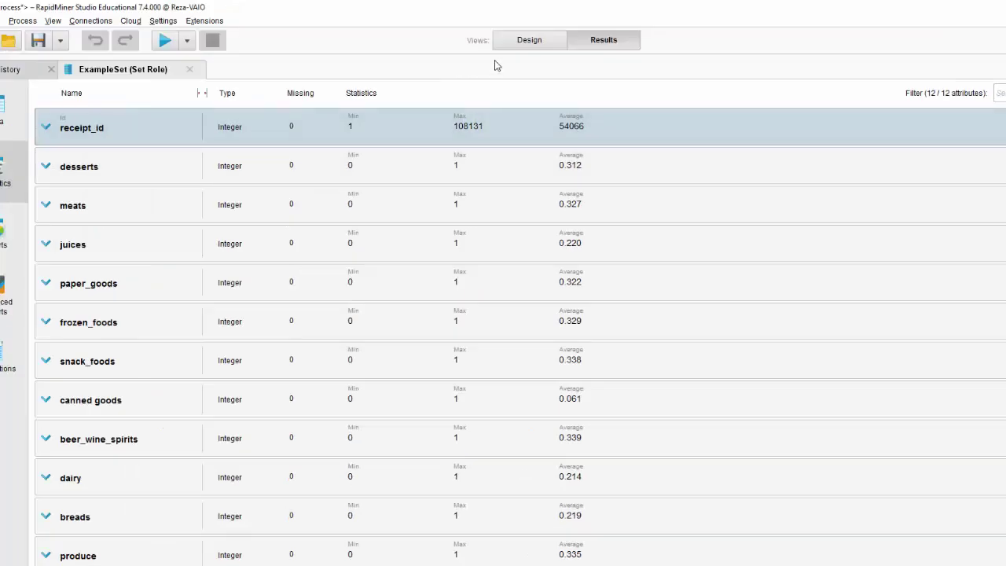
click(512, 43)
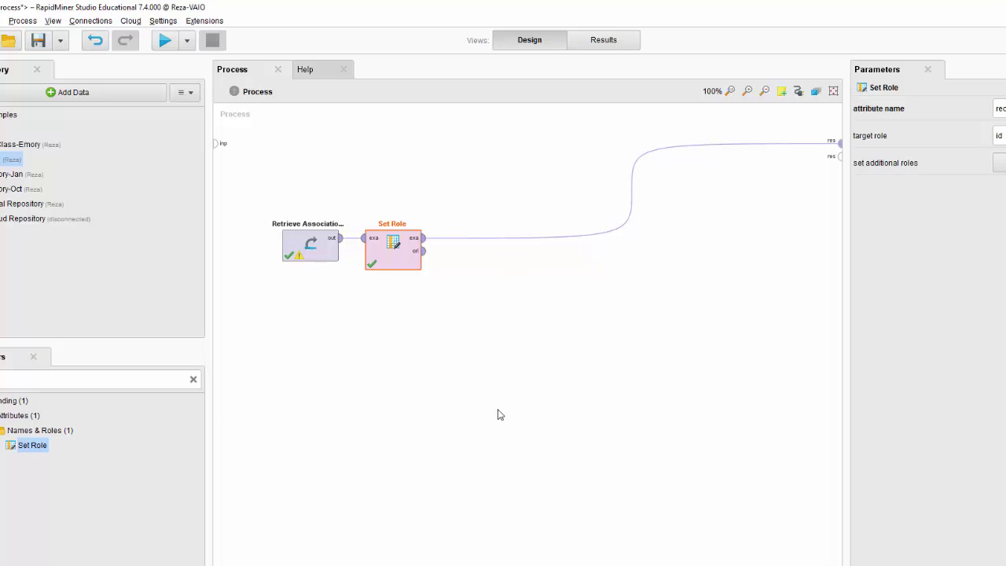
click(576, 39)
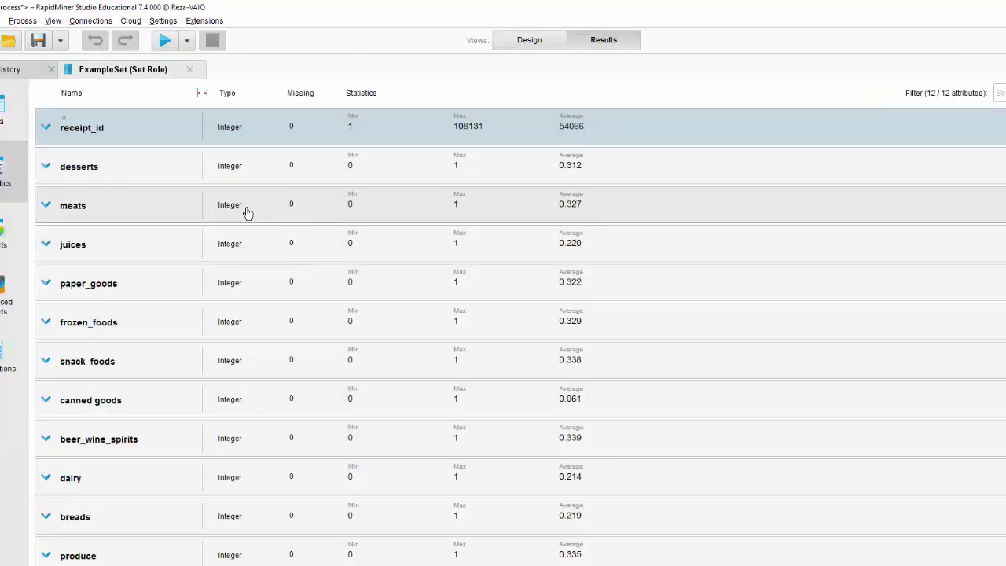
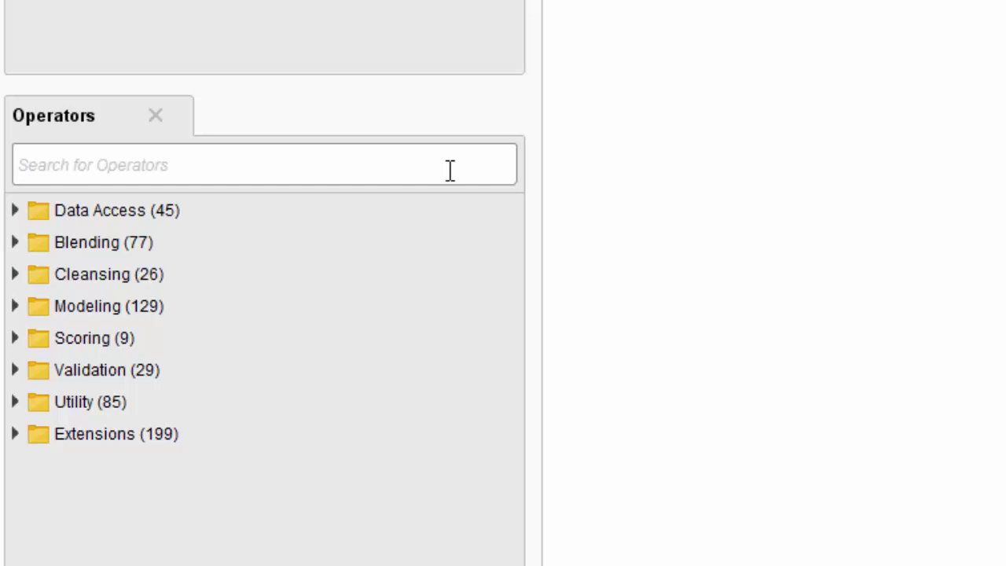
Find the FP-Growth operator and insert it into the connection between Set Role and the result port.
text(fp-)
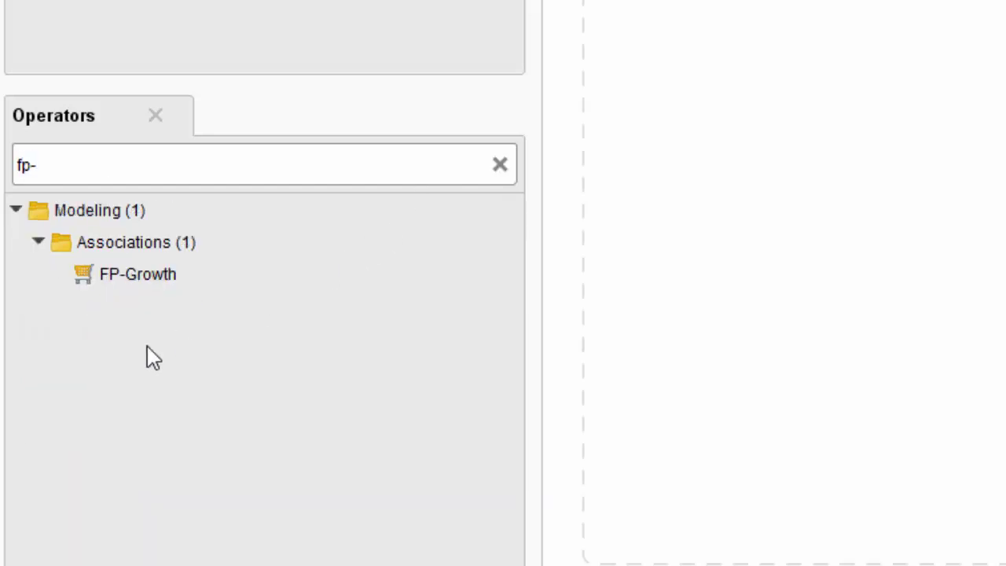
click(104, 282)
drag(116, 276, 1005, 0)
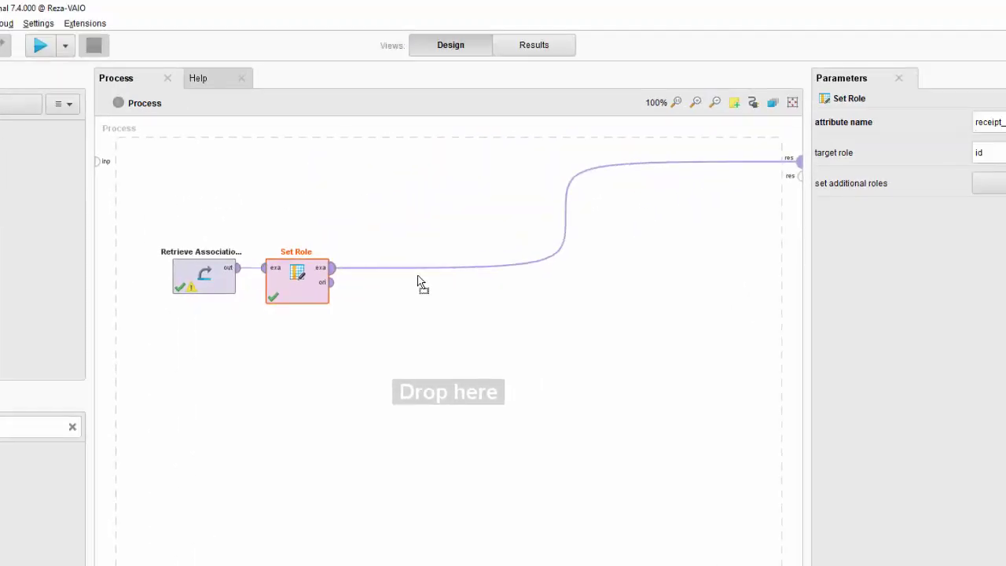
drag(417, 275, 417, 279)
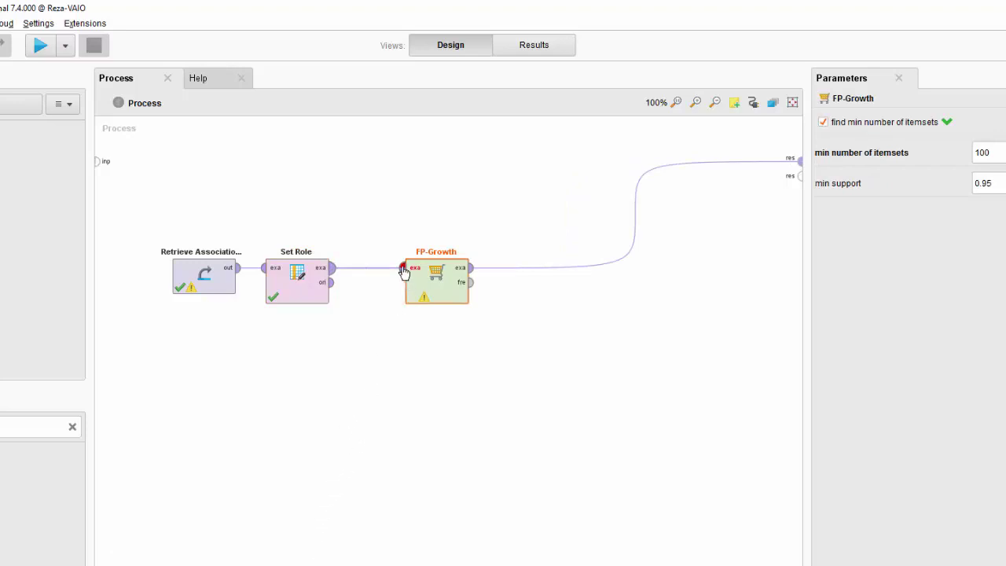
Insert a Numerical to Binominal operator between Set Role and FP-Growth, and move the crowded operators apart.
mouse_move(403, 273)
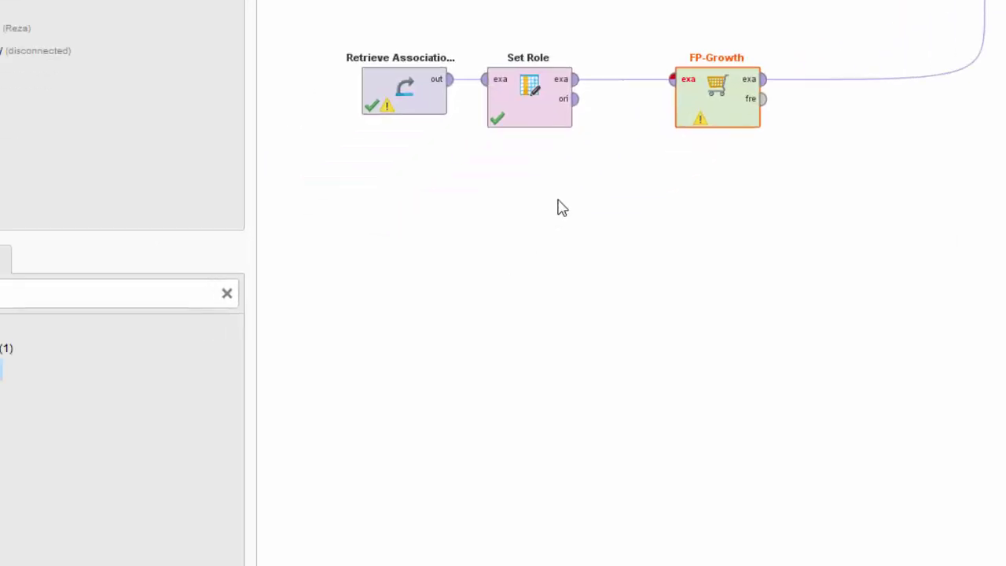
click(75, 439)
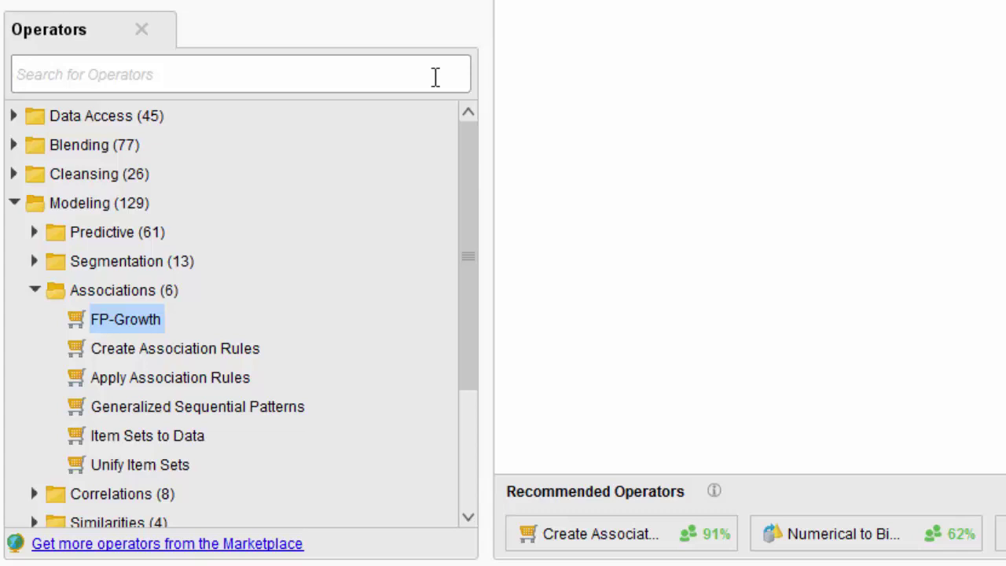
text(binomi)
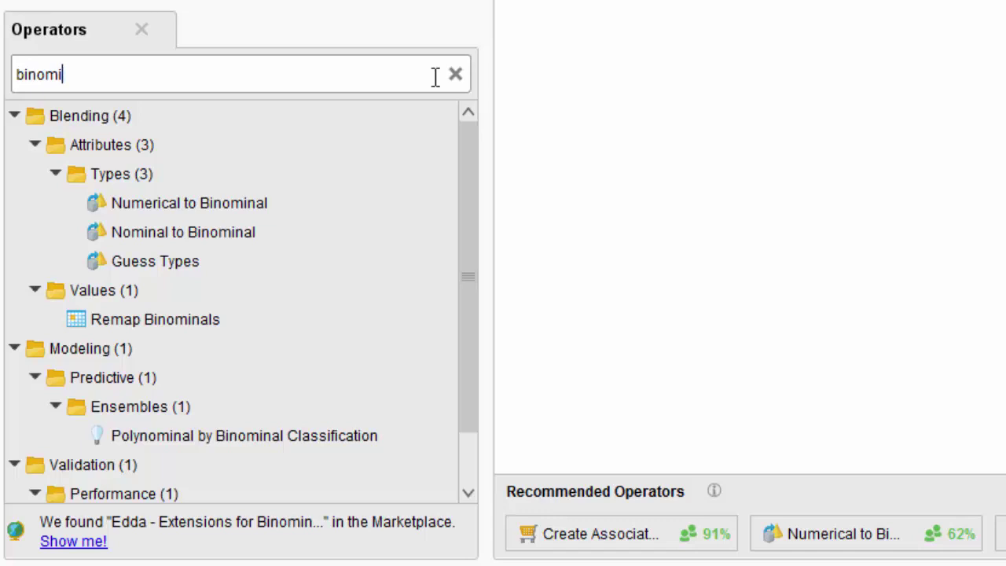
click(150, 209)
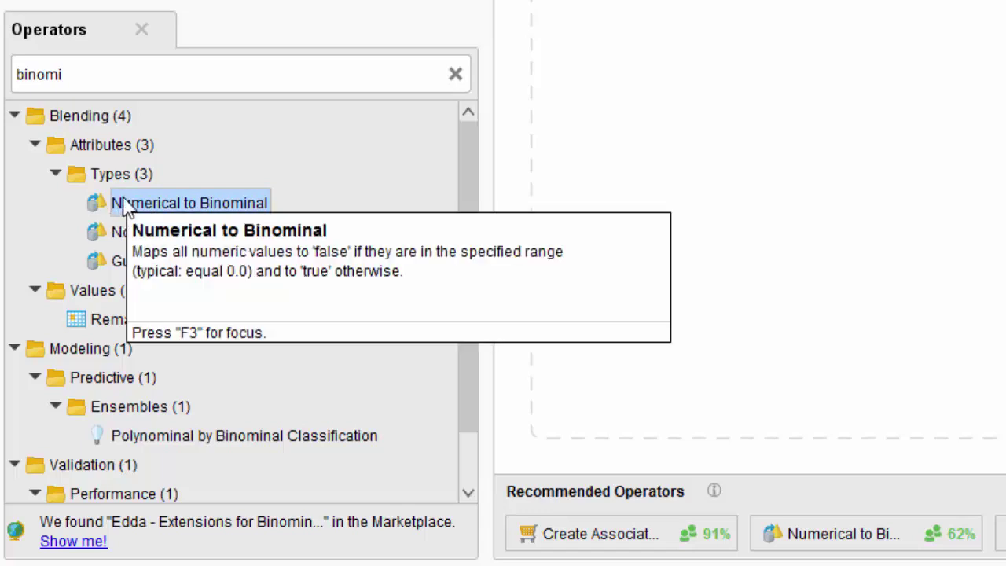
drag(112, 206, 948, 4)
drag(802, 43, 428, 263)
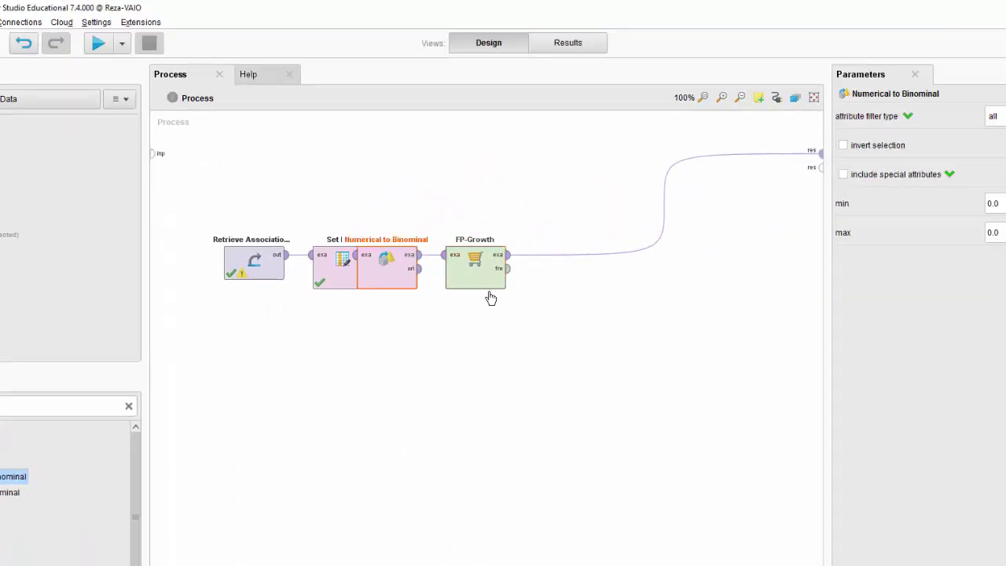
drag(490, 296, 490, 364)
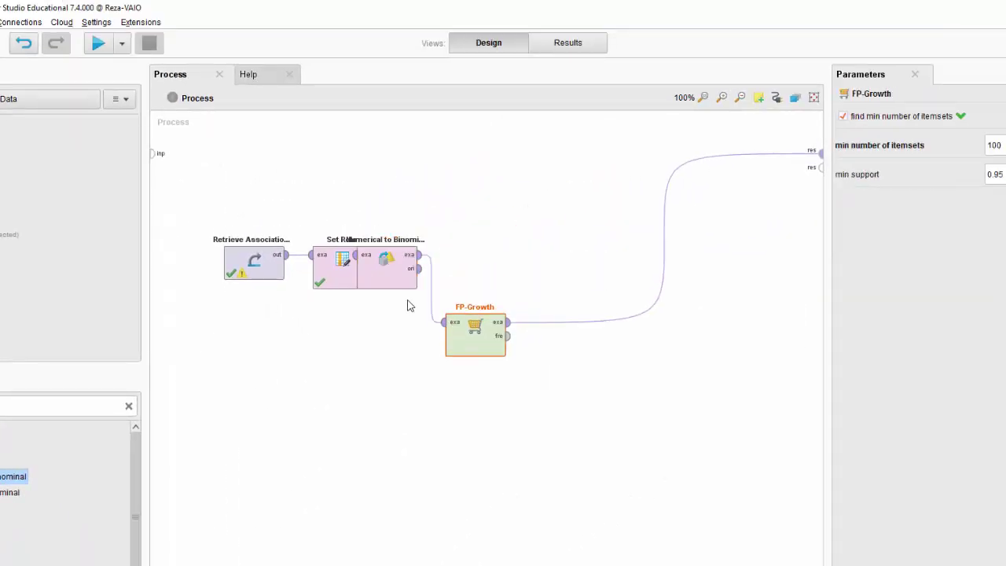
drag(399, 282, 433, 223)
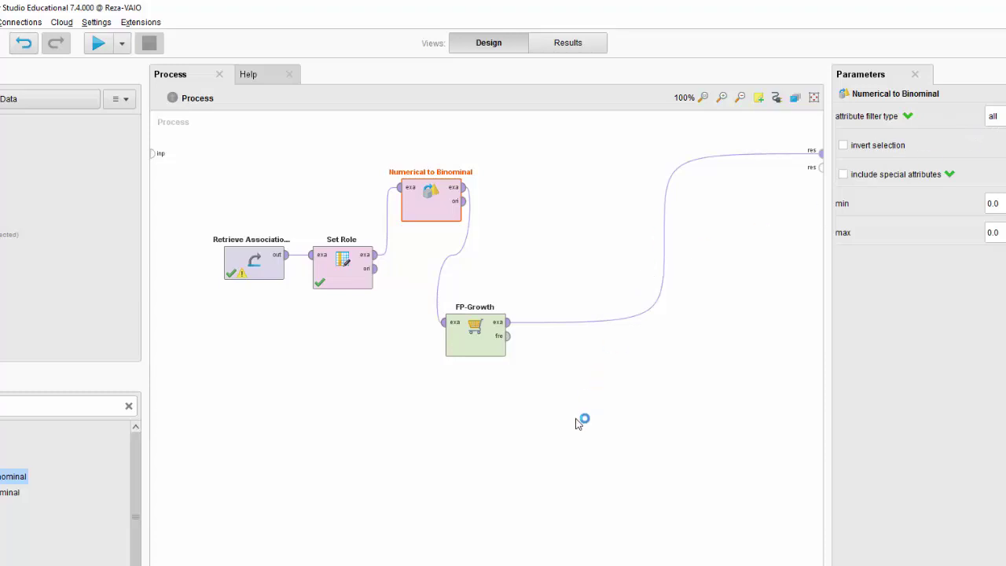
Turn off the find min number of itemsets option for the FP-Growth operator.
click(474, 348)
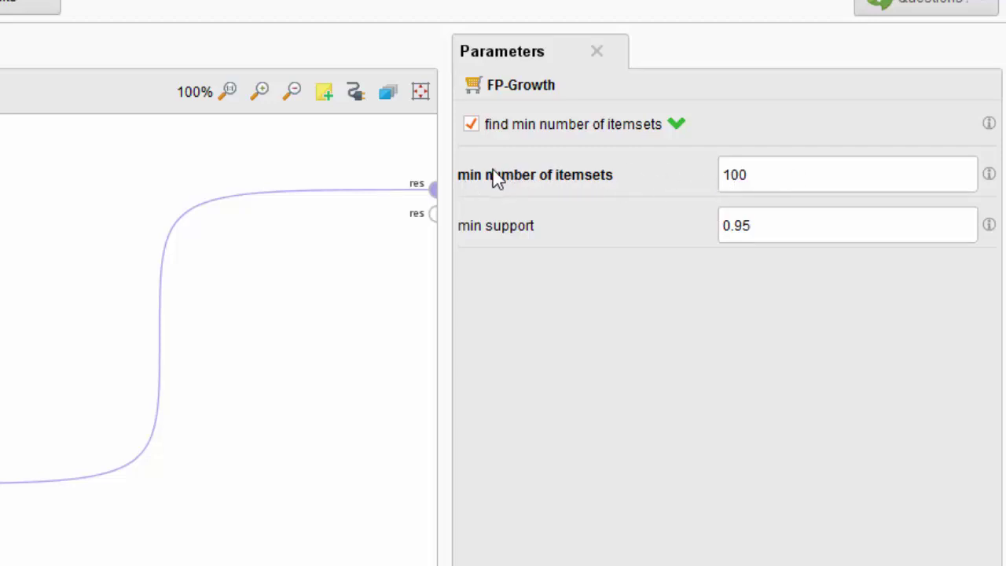
click(471, 126)
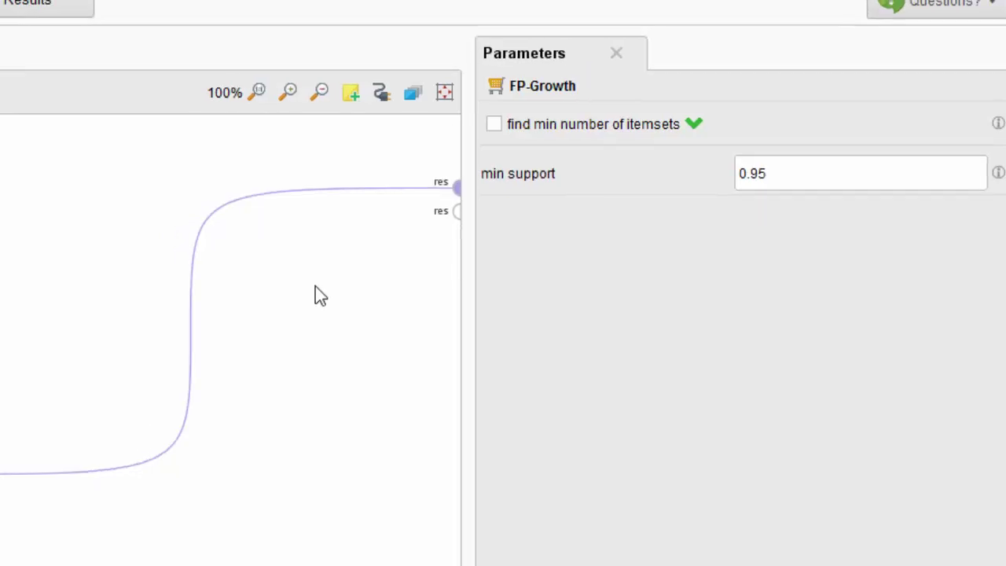
Run the process and check the true/false values of the converted attributes in the example set.
click(22, 46)
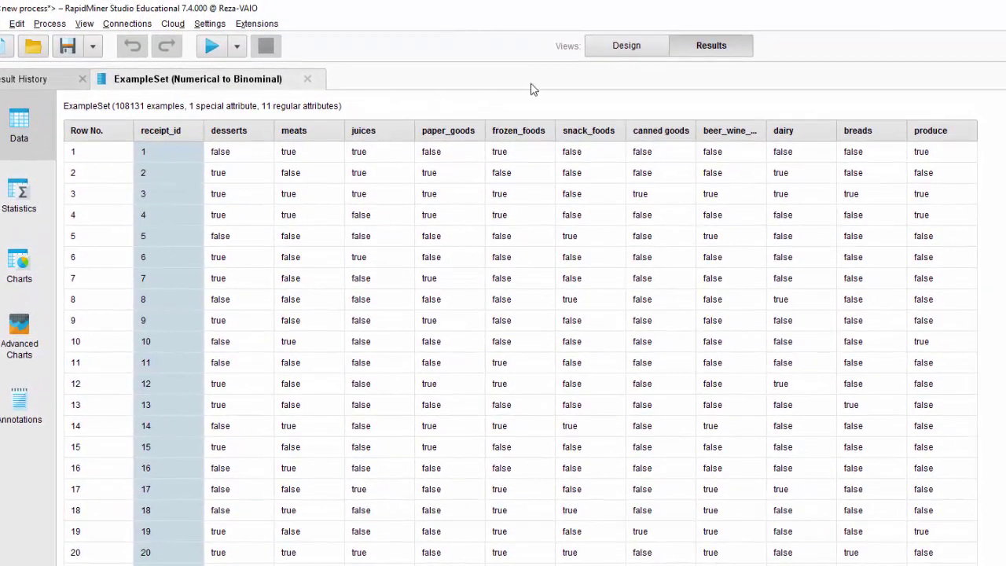
click(599, 52)
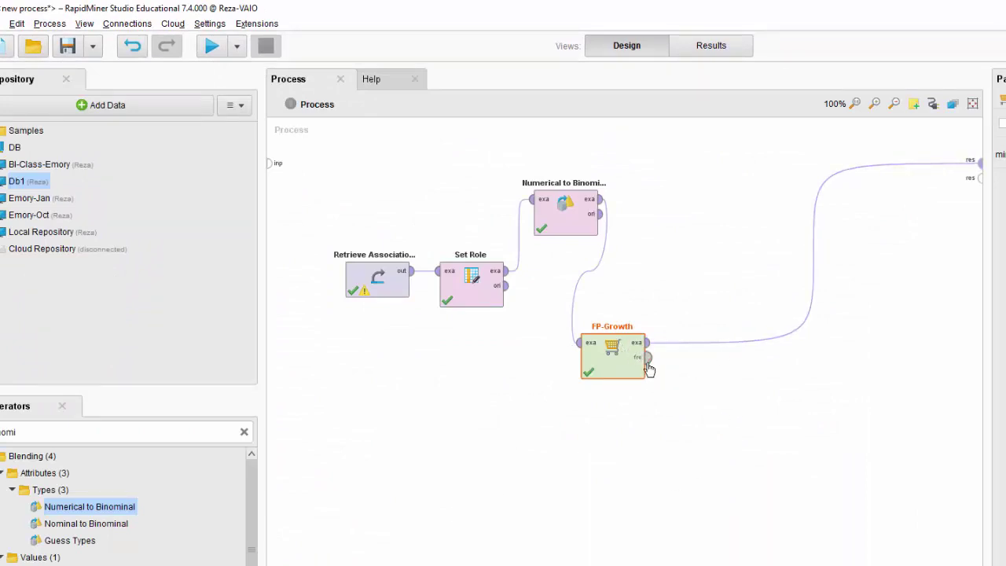
Connect FP-Growth's frequent item sets output to the results, remove its example set connection, and run the process.
drag(646, 356, 980, 177)
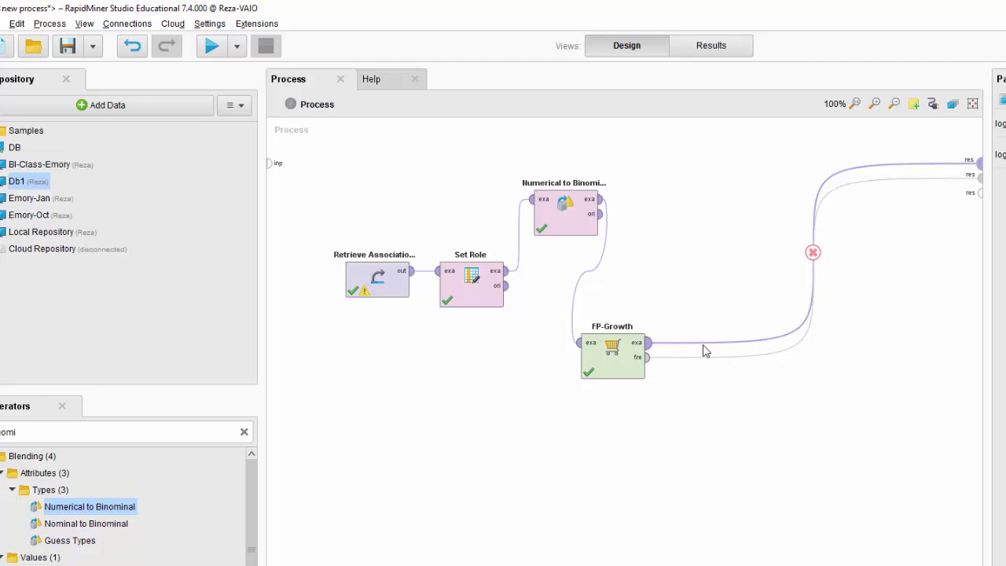
click(813, 251)
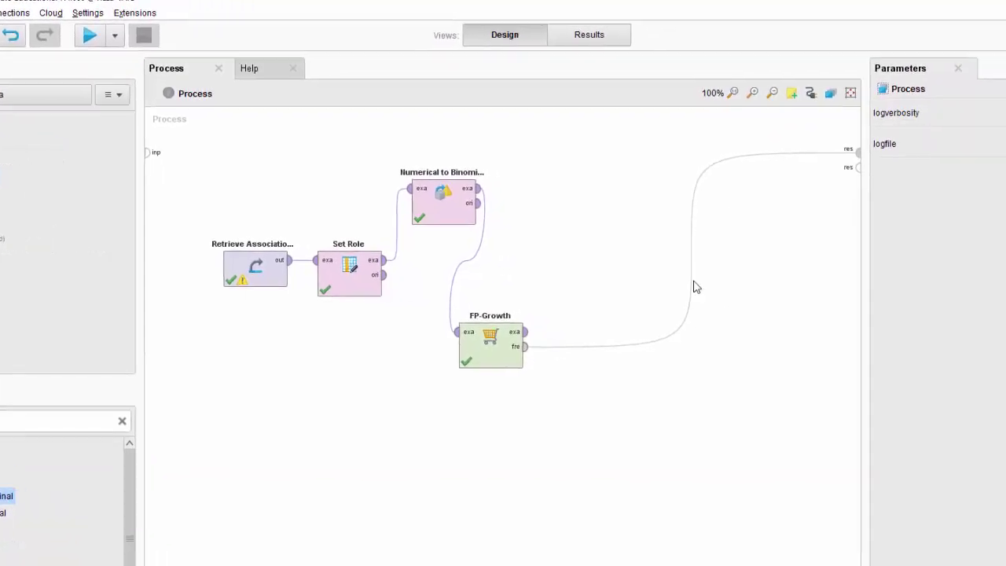
click(335, 347)
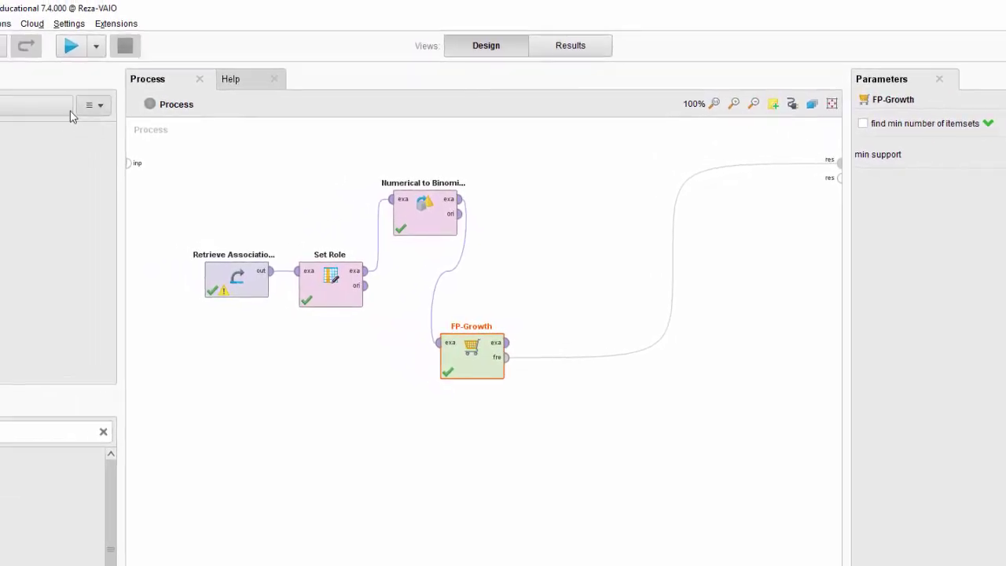
click(6, 33)
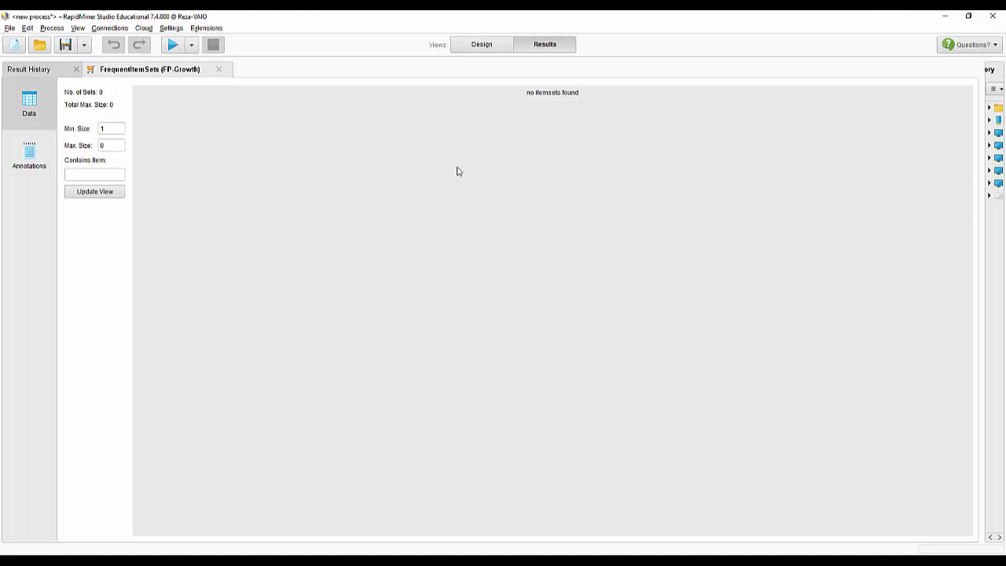
Set FP-Growth's min support to 0.5 and run the process to look for frequent item sets.
click(477, 44)
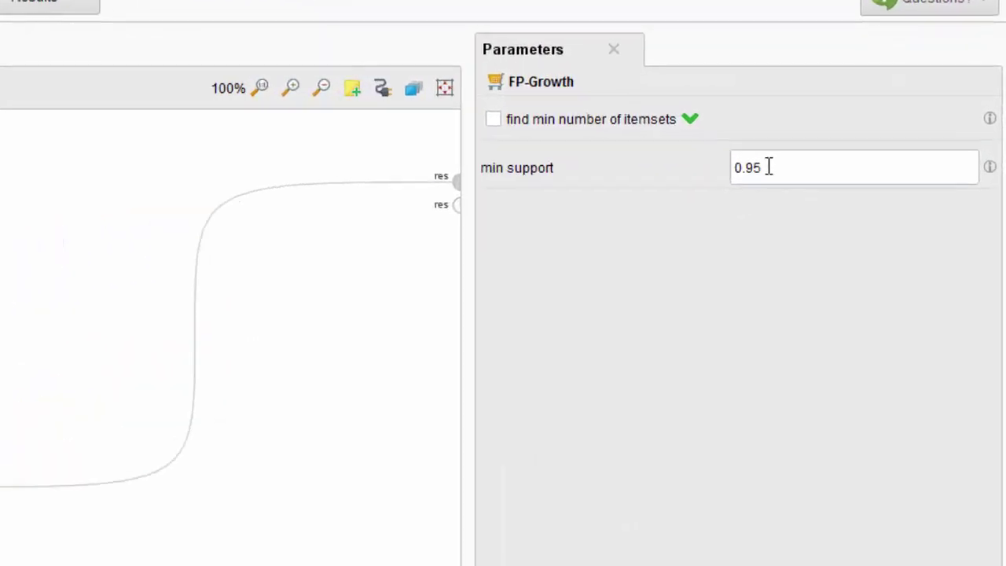
drag(768, 168, 745, 168)
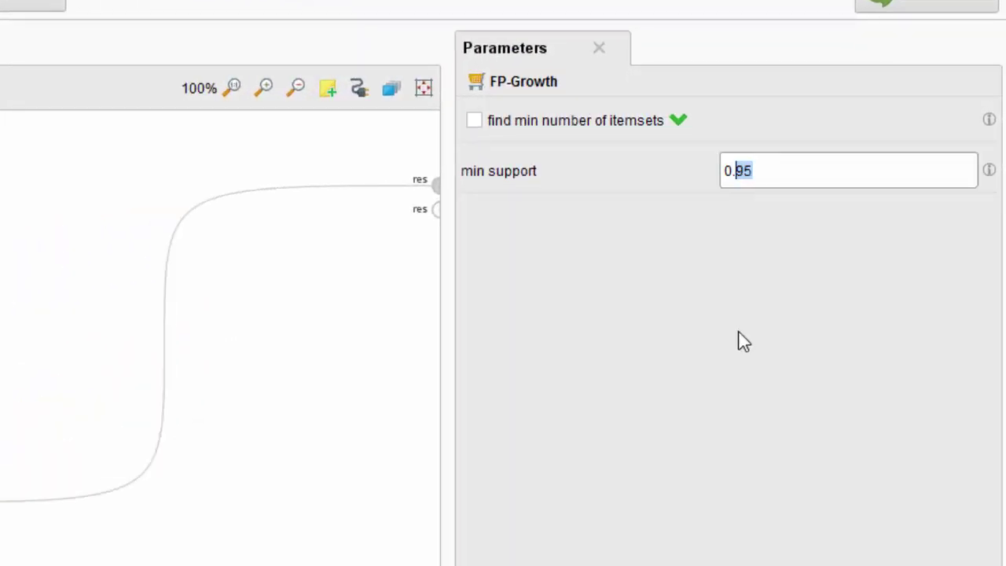
text(5)
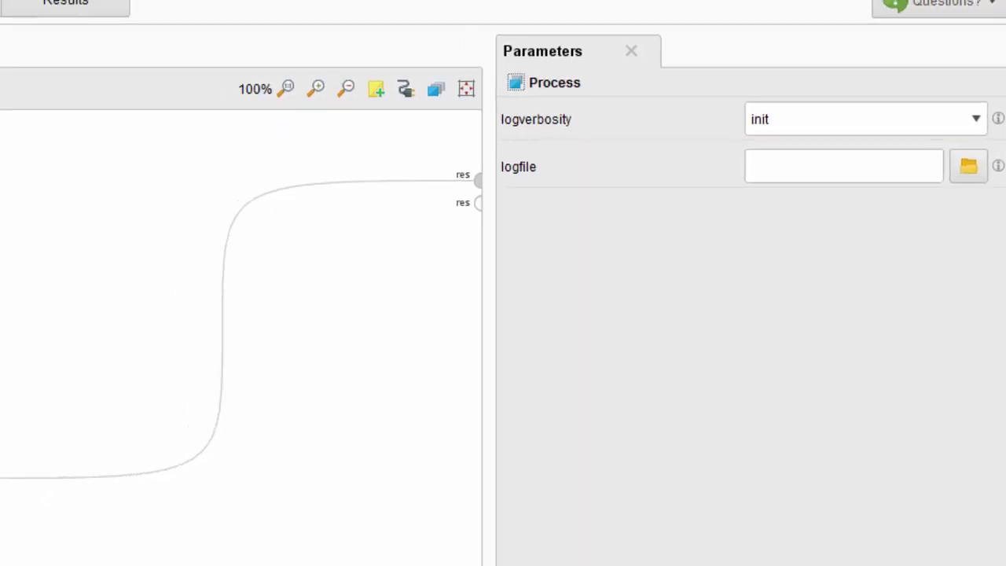
click(417, 319)
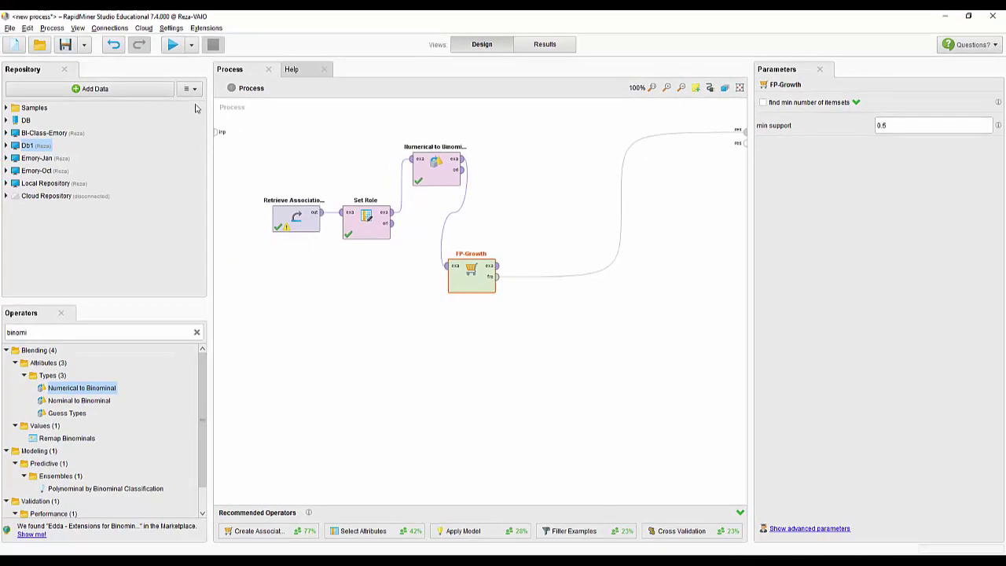
click(172, 45)
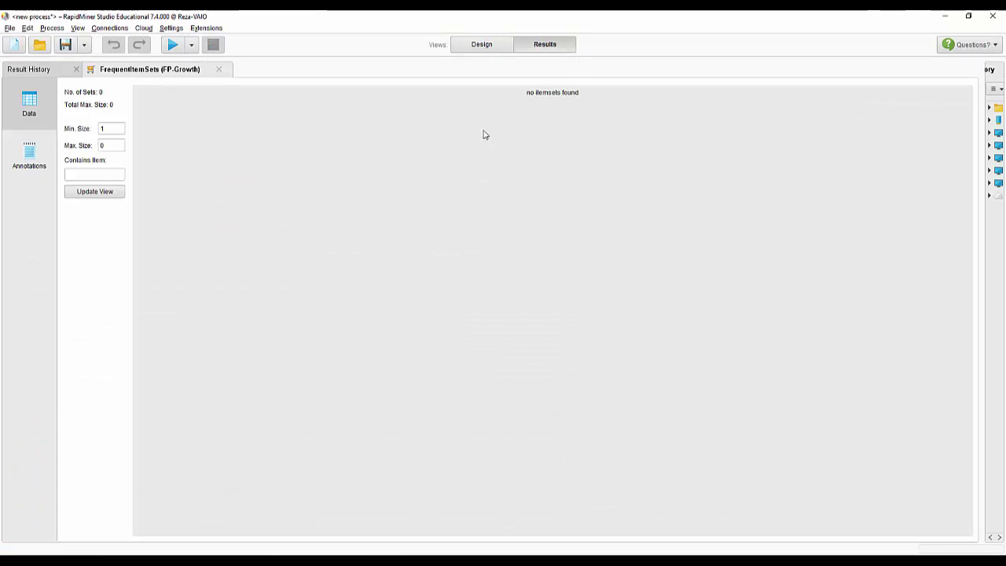
Lower FP-Growth's min support to 0.2 and run the process again.
click(491, 52)
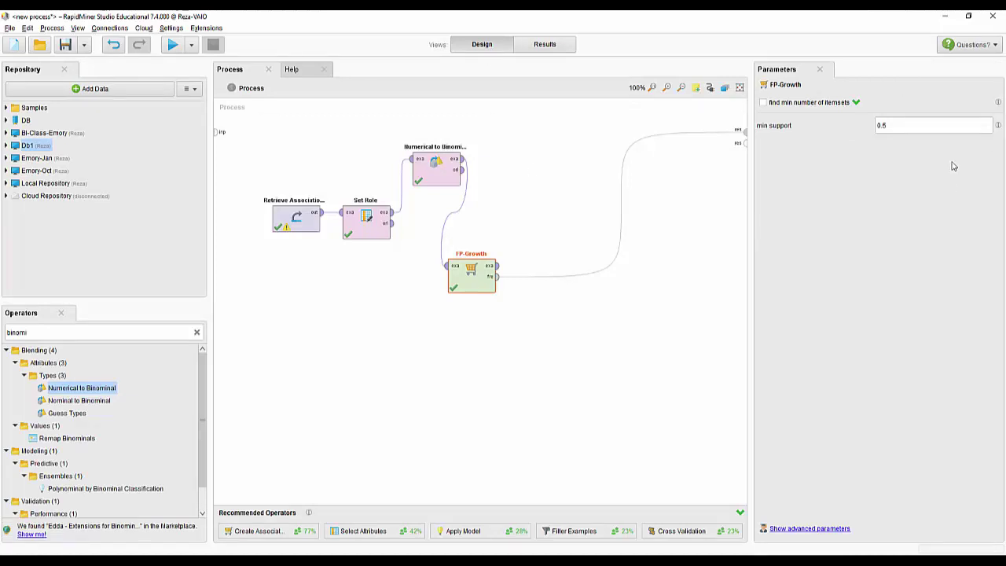
click(887, 124)
key(BackSpace)
text(2)
click(172, 46)
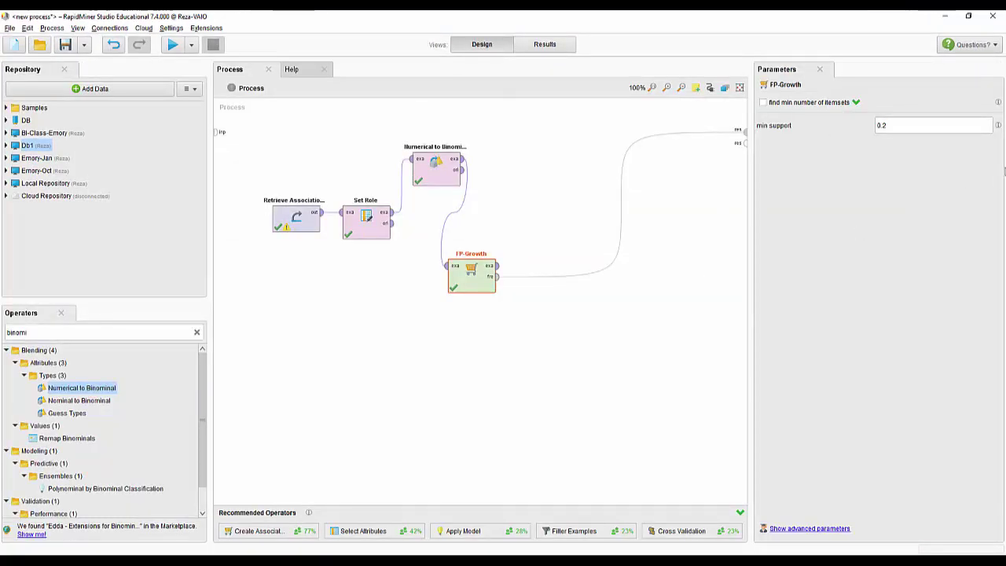
Set FP-Growth's min support to 0.1, run the process and examine the frequent item sets.
click(889, 125)
key(BackSpace)
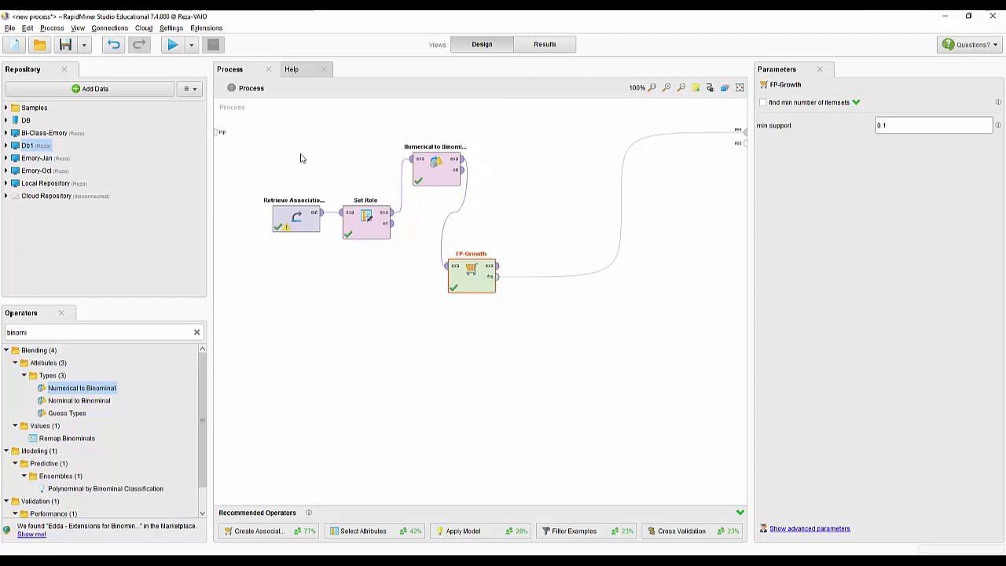
click(172, 46)
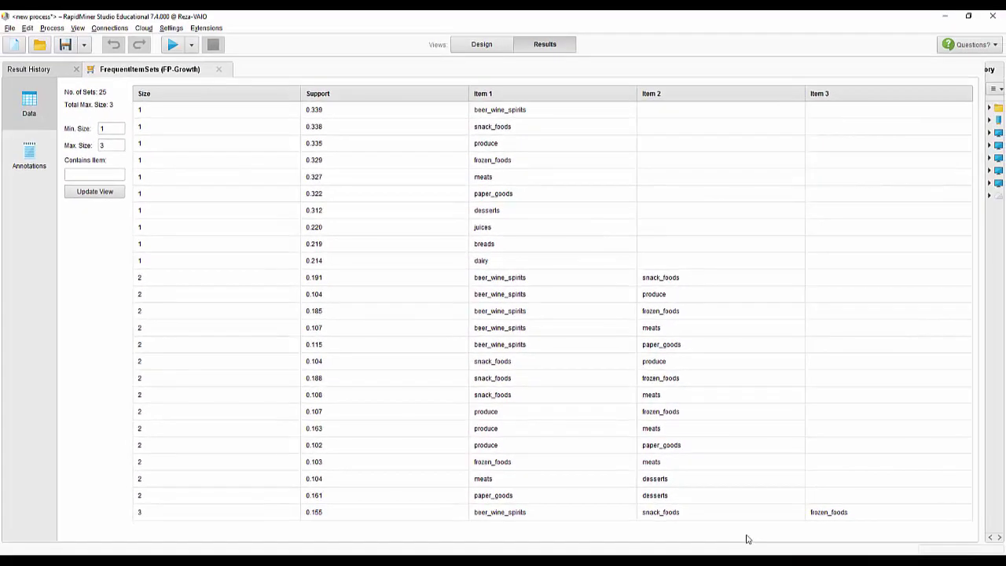
Find the Create Association Rules operator and insert it into the connection between FP-Growth and the result port.
click(463, 49)
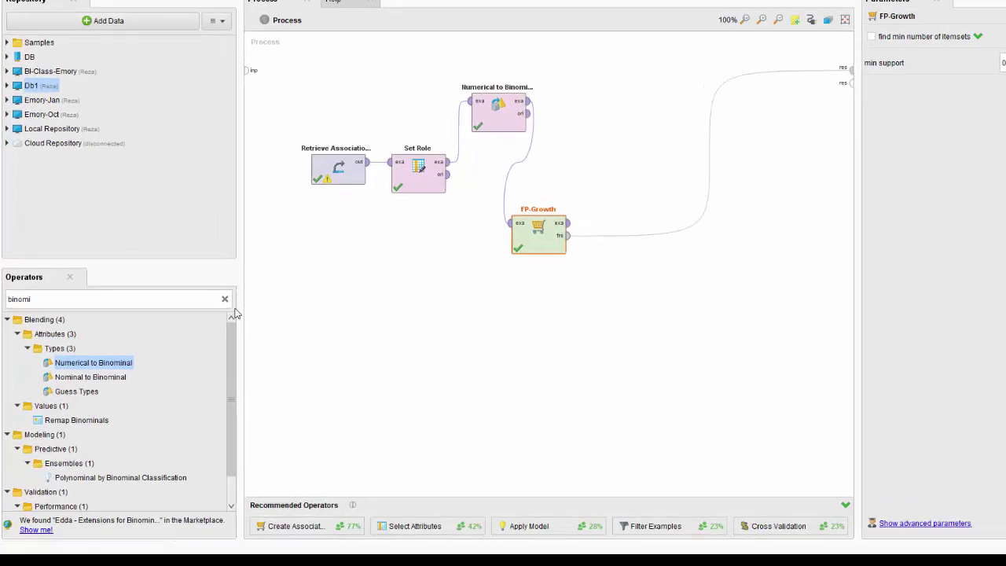
click(197, 331)
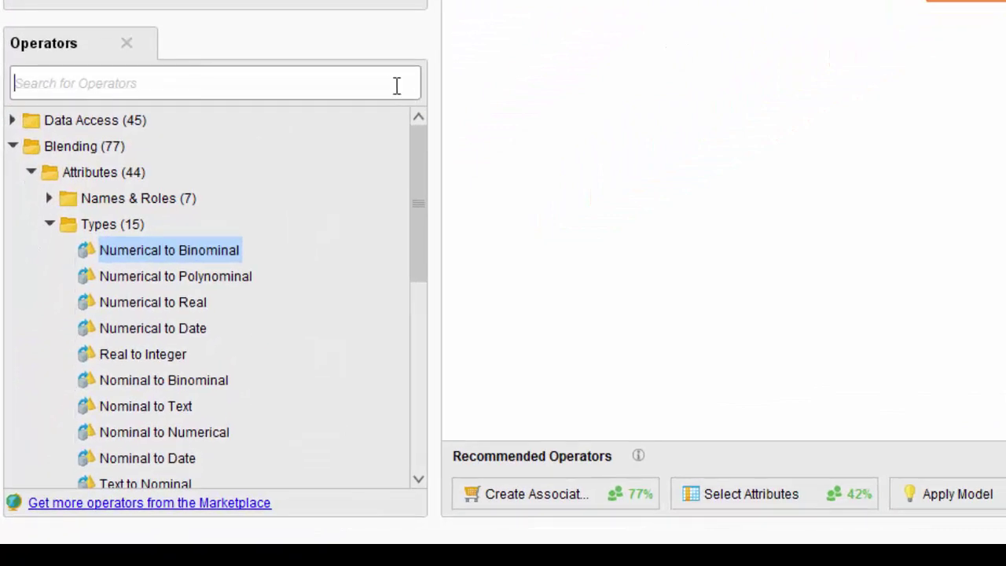
text(create a)
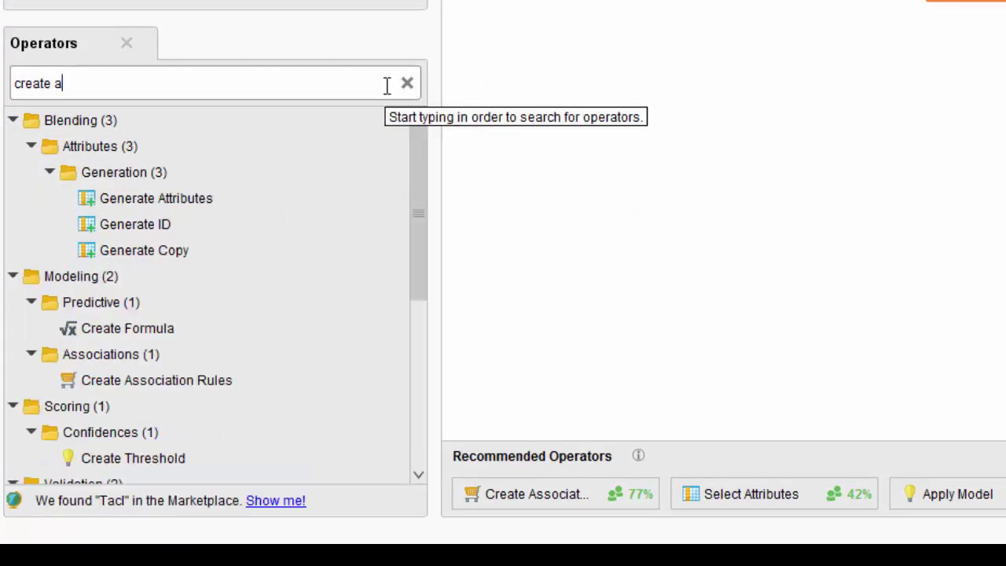
text(sso)
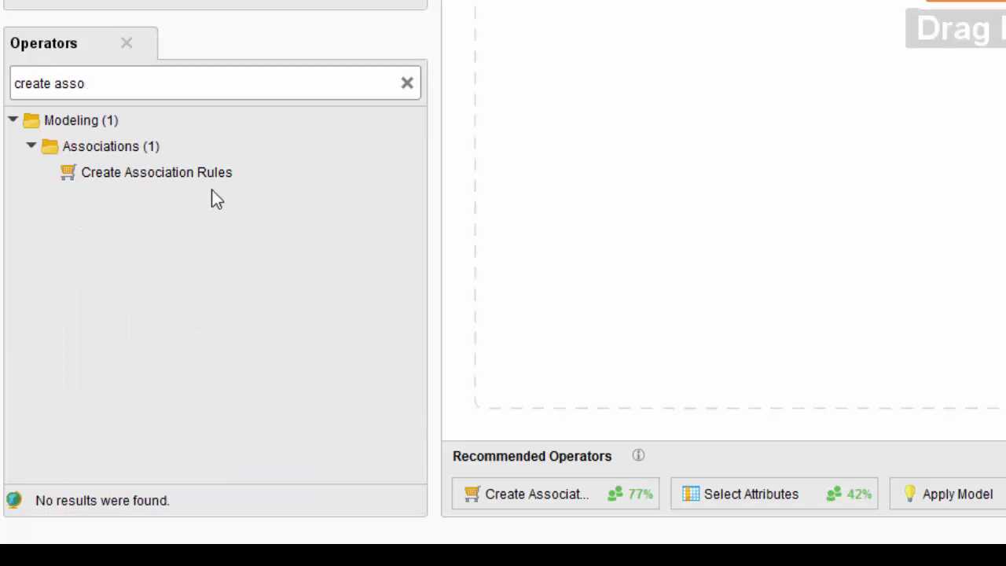
drag(153, 176, 1005, 33)
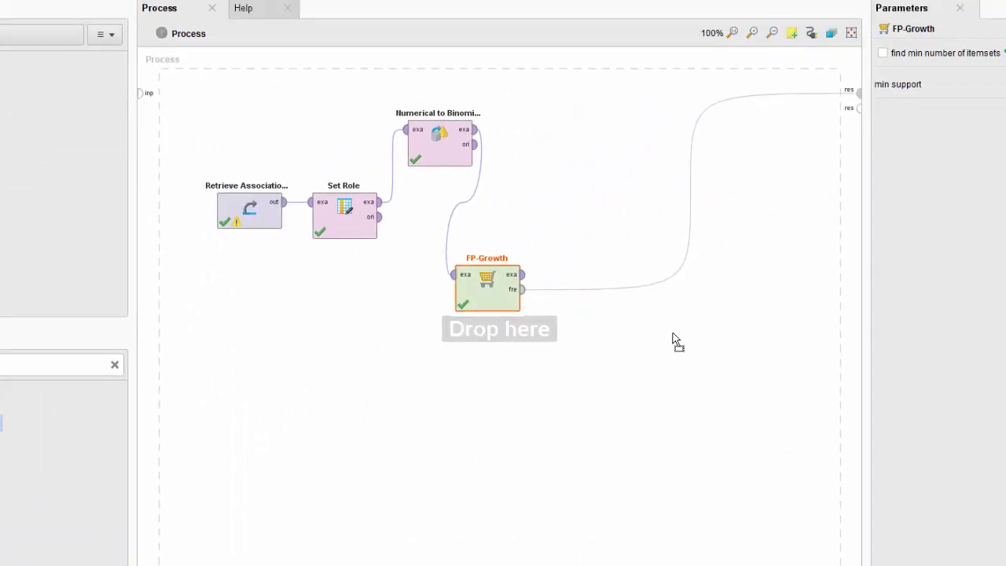
drag(672, 333, 651, 291)
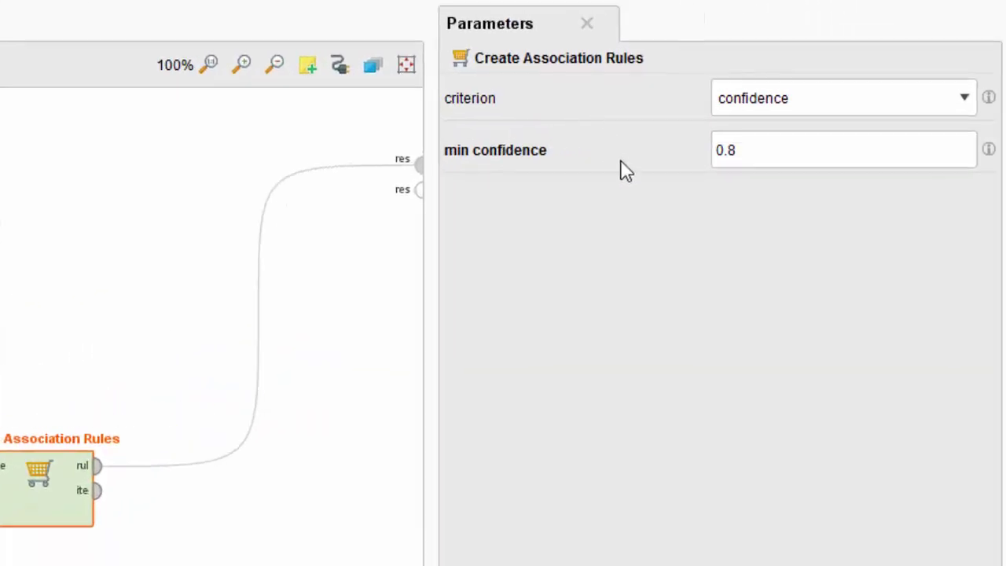
Run the process with a min confidence of 0.8 and examine the support, confidence and lift of the association rules.
click(743, 150)
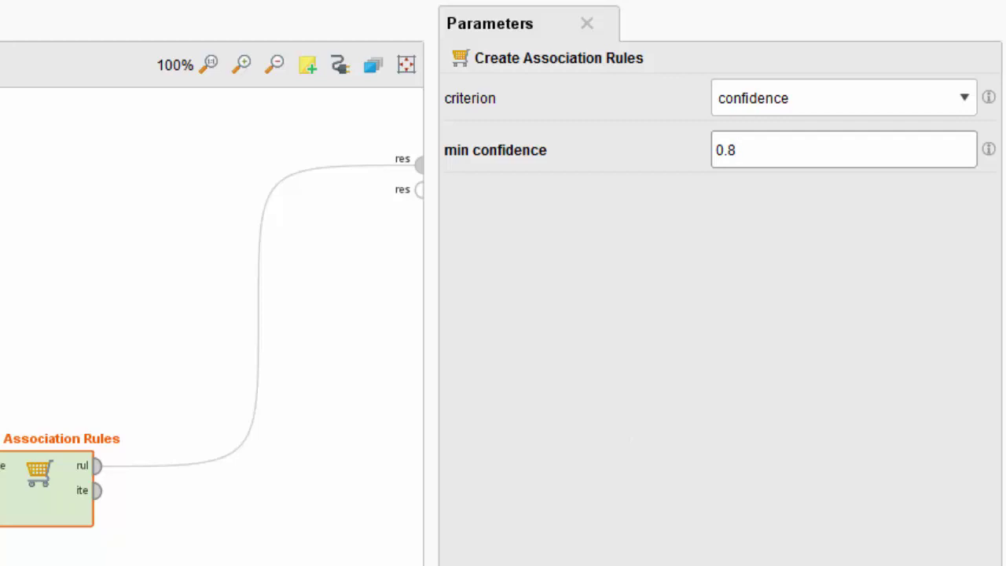
key(F11)
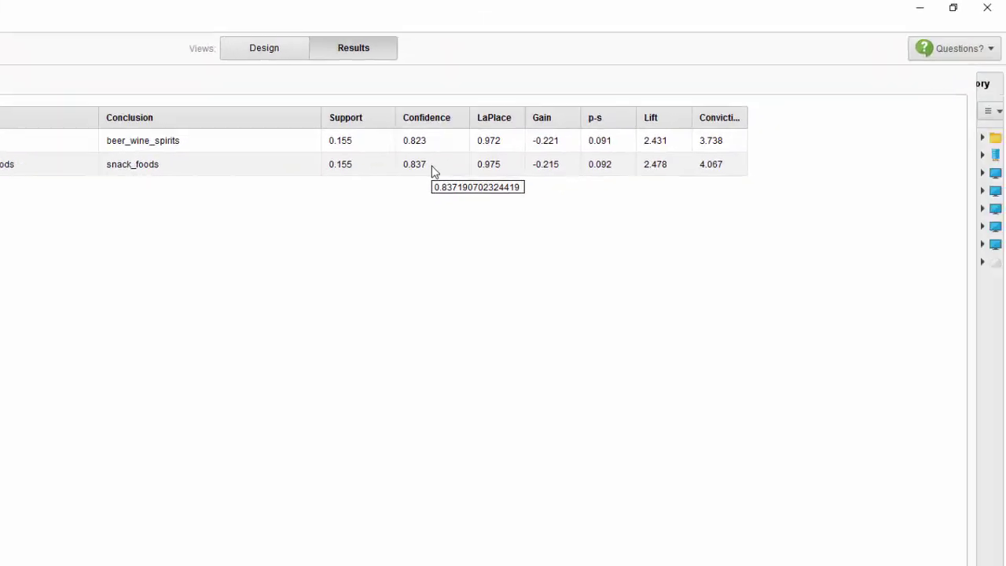
Change the min confidence of the Create Association Rules operator and run the process again.
click(273, 53)
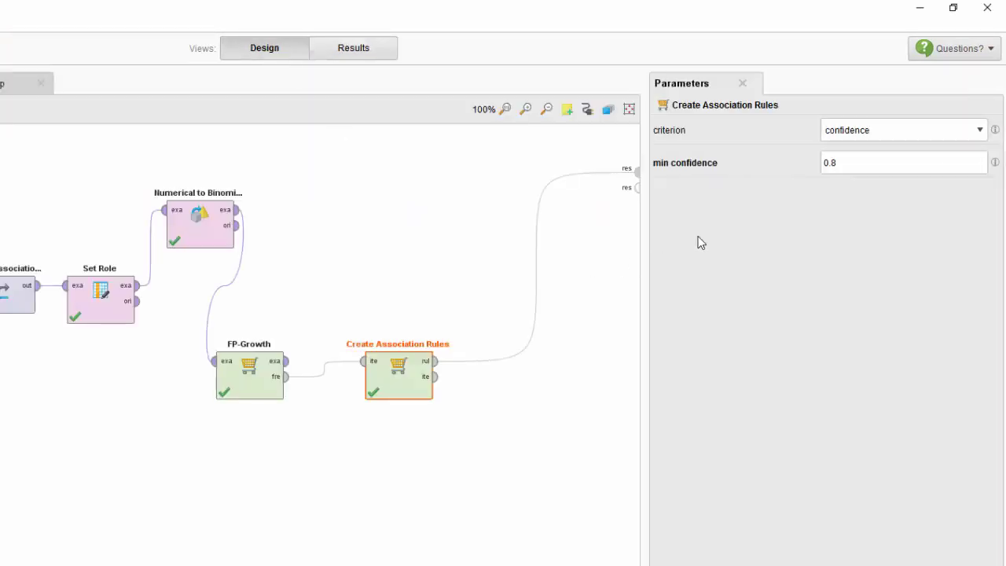
drag(837, 161, 833, 161)
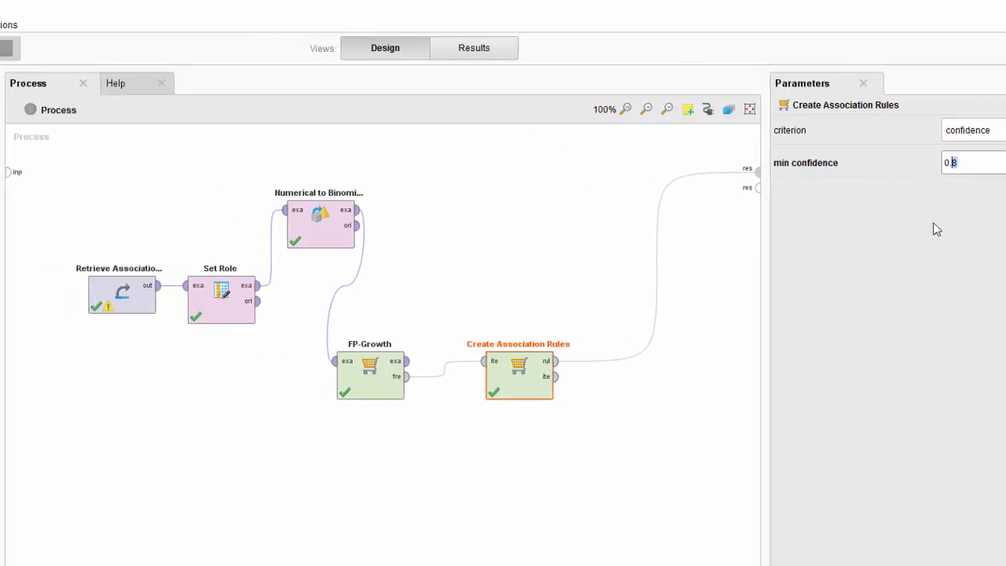
click(49, 45)
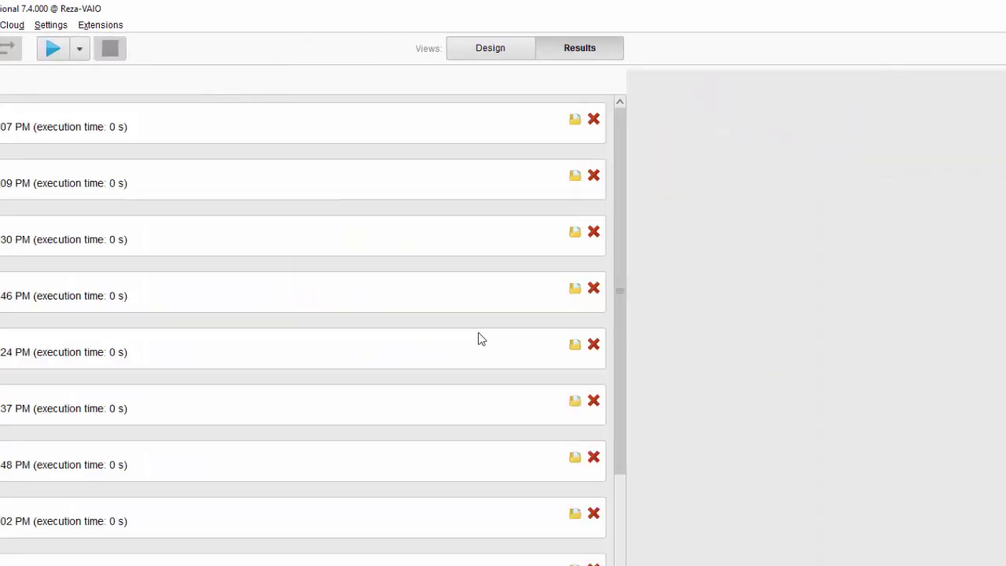